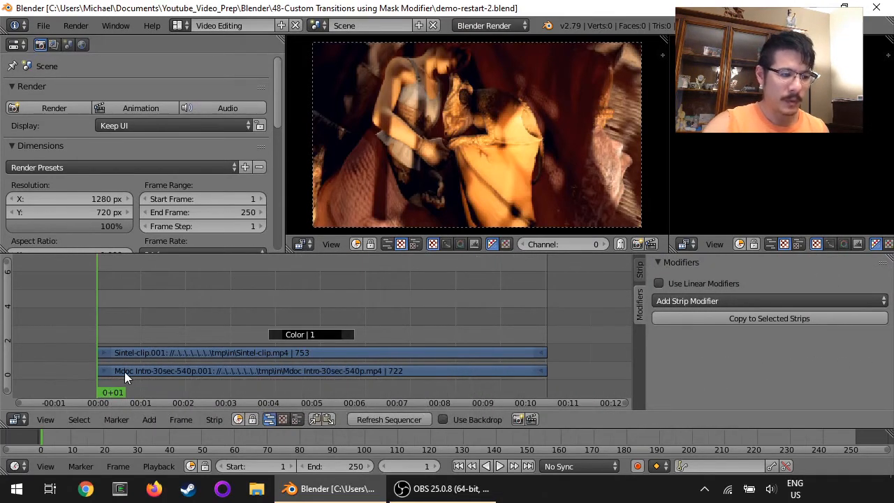
Step: Group the black Color strip above the two video clips into a meta strip and enter it for editing
key("alt+a")
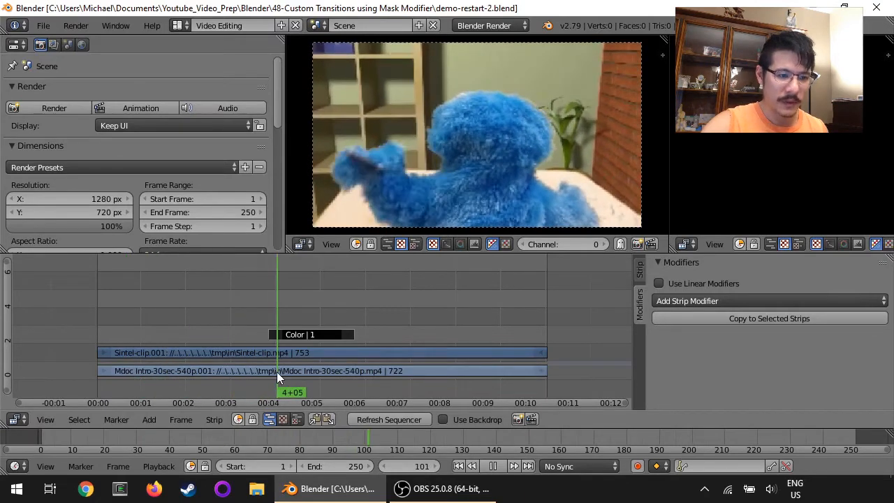
key("alt+a")
left_click_drag(200, 352, 361, 356)
left_click_drag(310, 338, 294, 329)
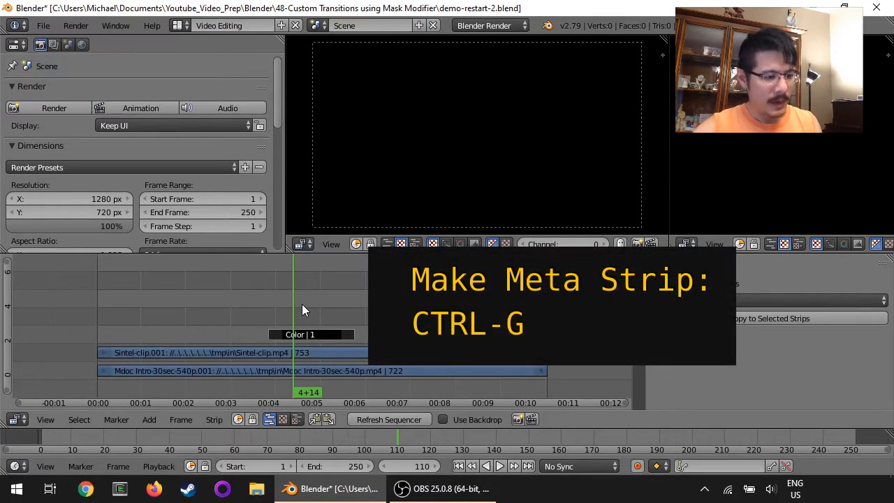
key("ctrl+g")
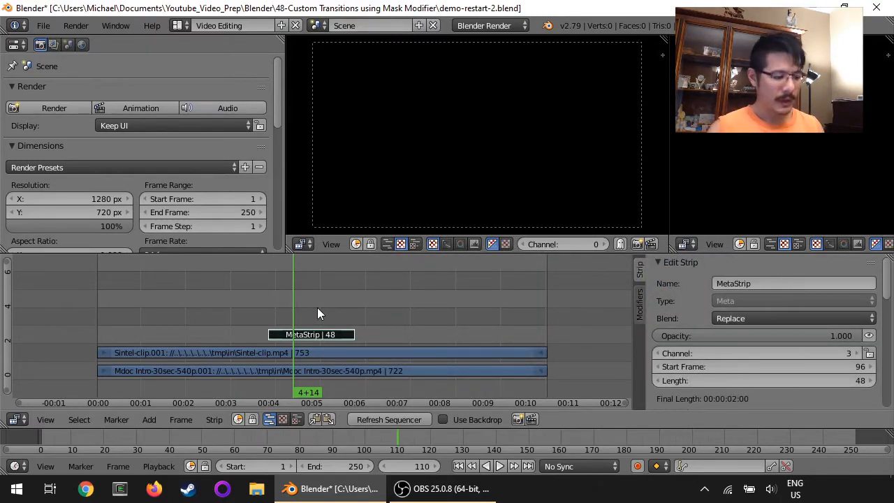
key("Tab")
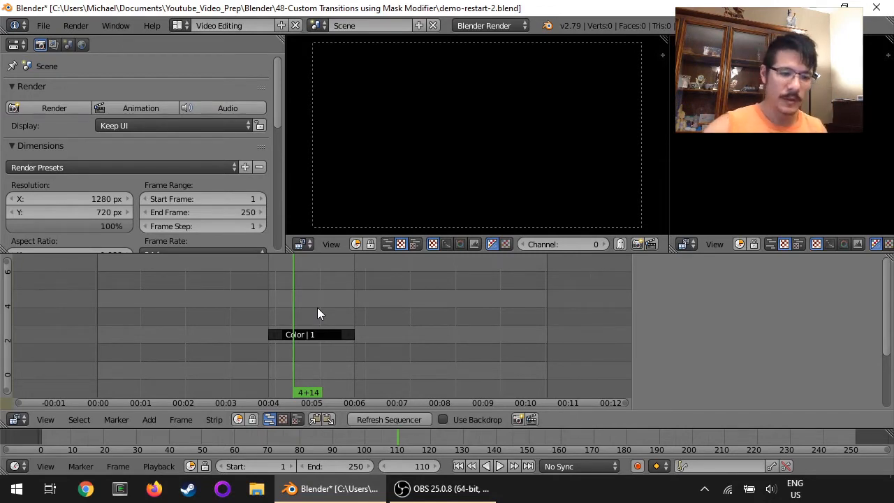
Step: Show the Color strip's properties and change its color from black to white
key("n")
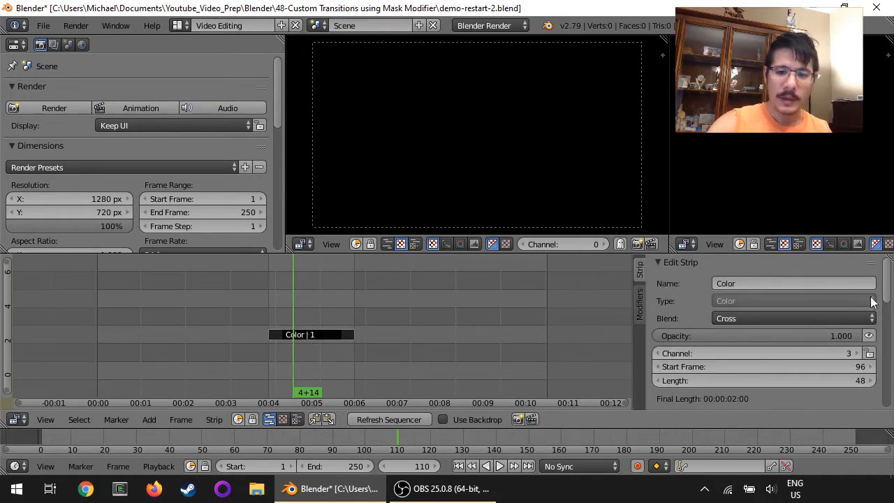
scroll(835, 305, "down", 5)
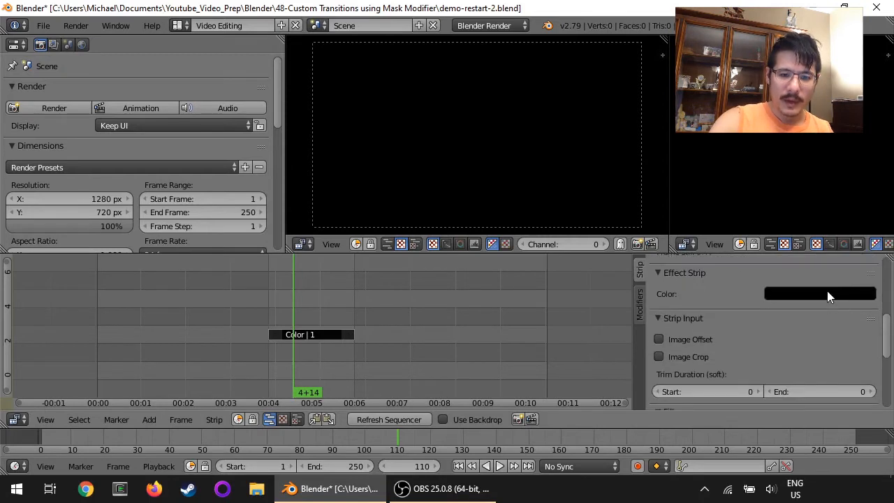
left_click(826, 294)
left_click_drag(865, 208, 867, 108)
Step: Enable Image Offset and Image Crop in the white Color strip's input settings
left_click_drag(889, 340, 889, 331)
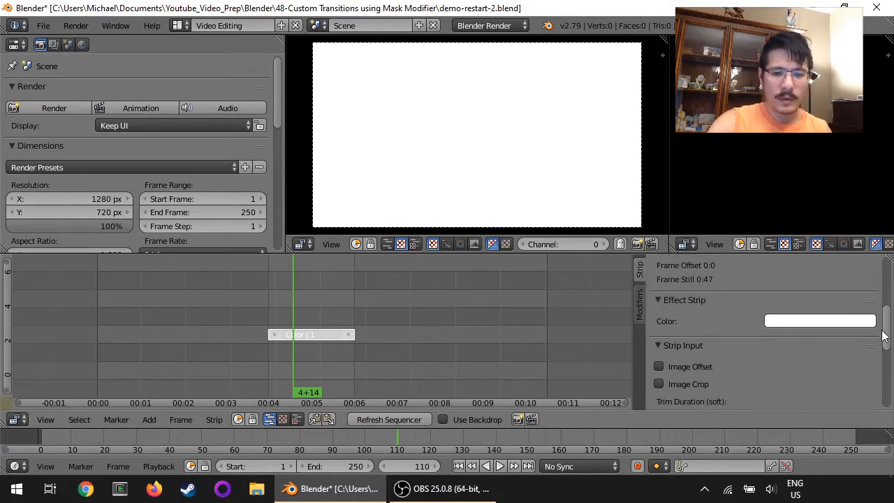
left_click_drag(886, 331, 886, 339)
left_click(689, 342)
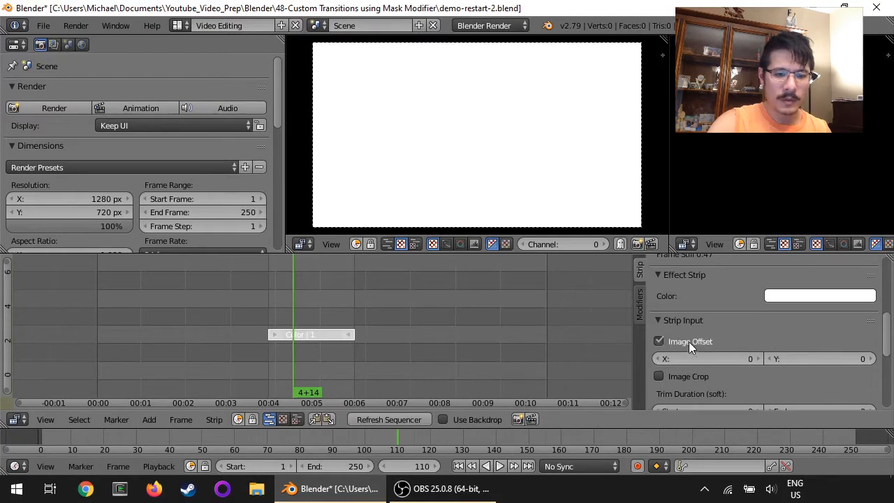
left_click(678, 374)
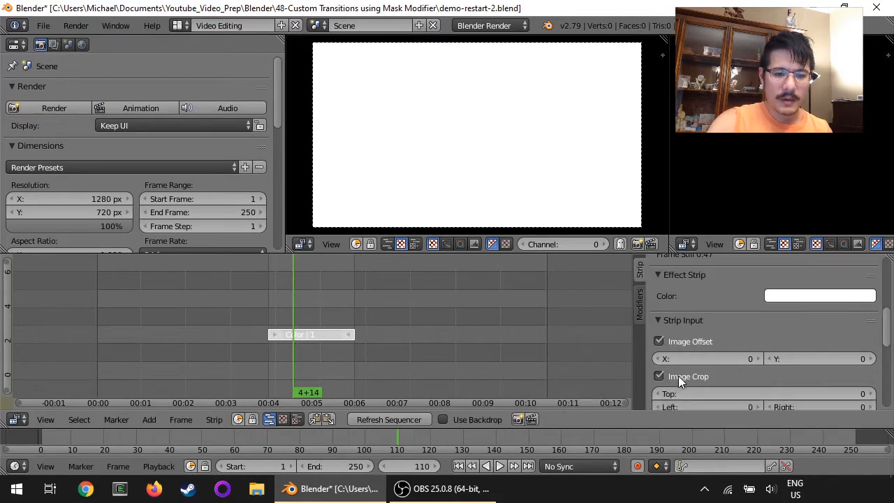
left_click_drag(887, 326, 888, 337)
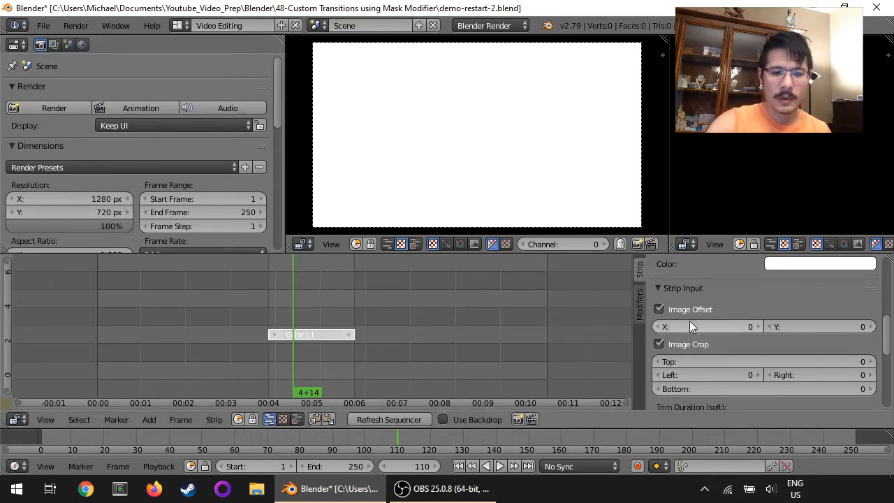
Step: Crop the white Color strip's top by two thirds of the 720-pixel frame height, 480 pixels
left_click(730, 358)
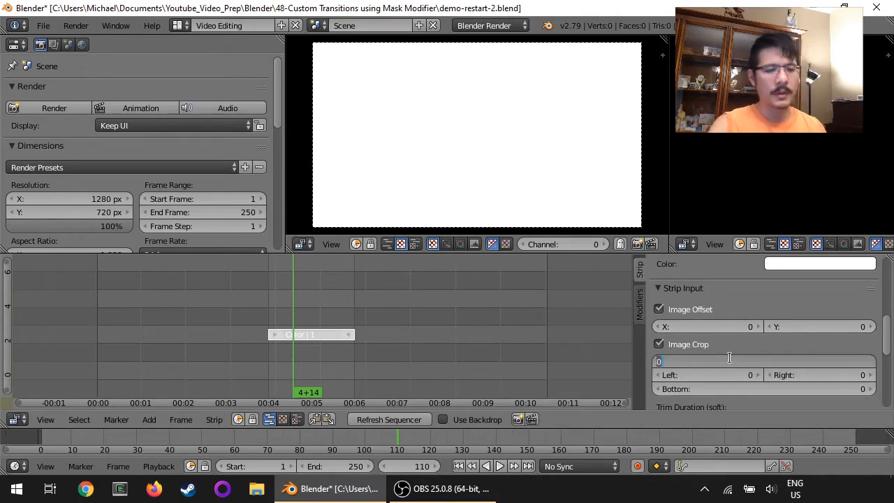
type("720/3")
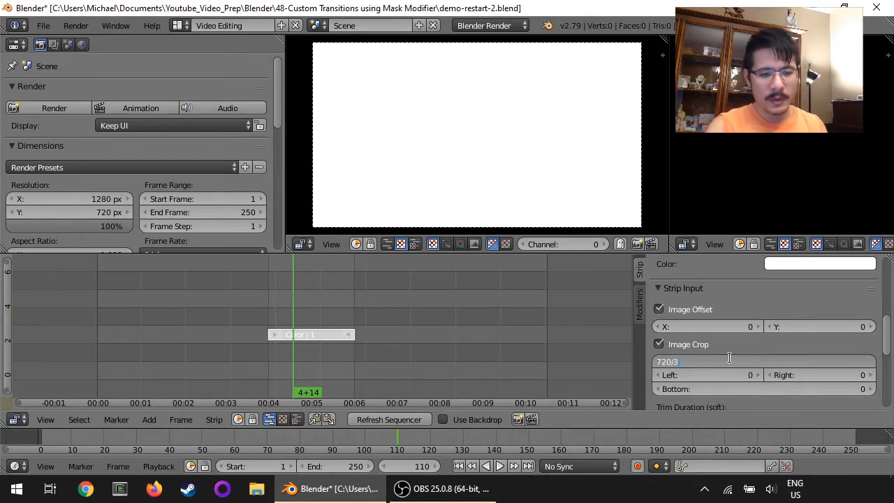
type("*")
key("Return")
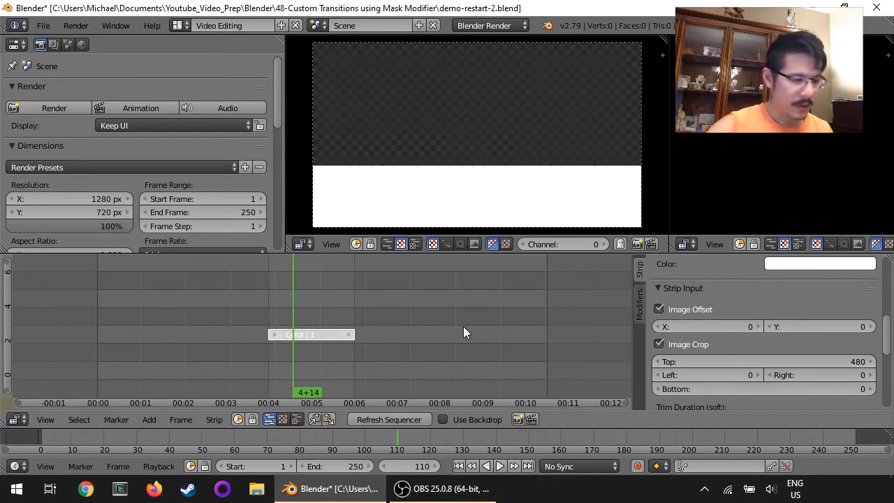
Step: At the strip's first frame, 96, set the image offset X to -1280 and insert a keyframe on it
key("Page_Down")
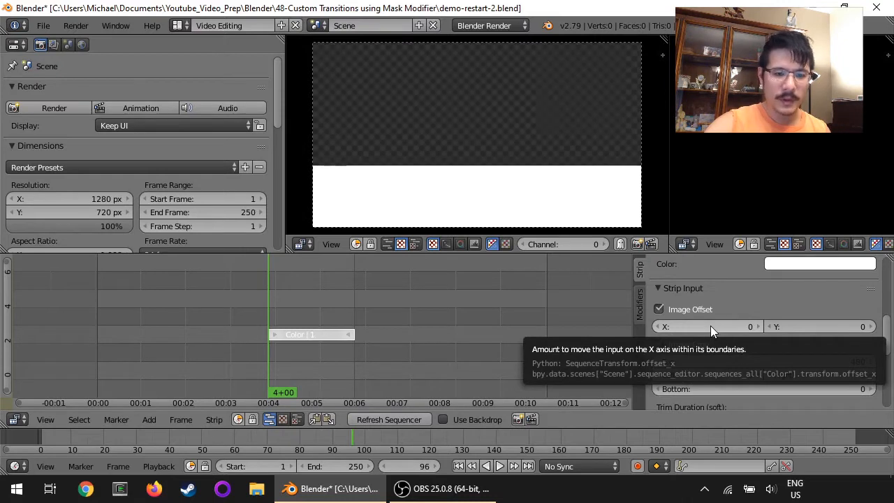
left_click(674, 325)
type("-1280")
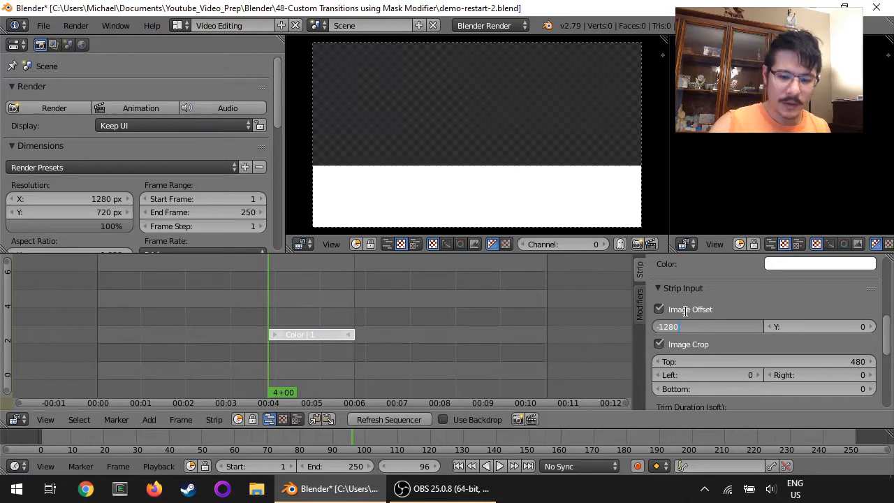
key("Return")
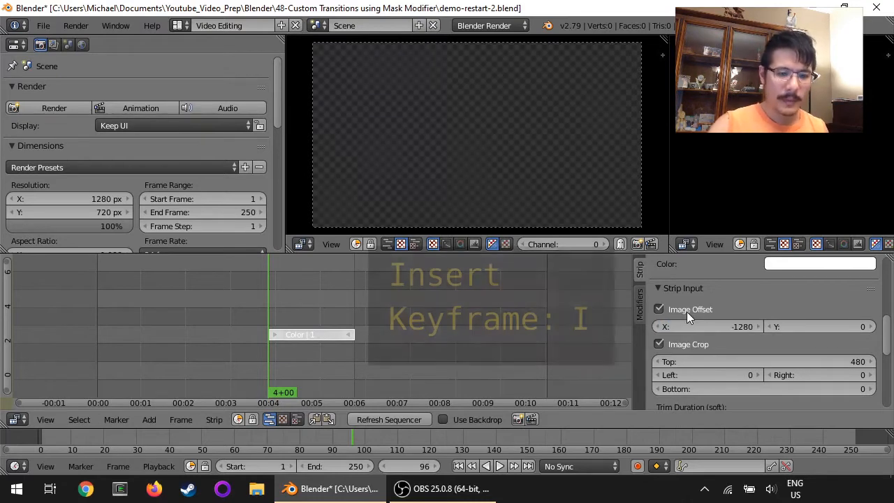
key("i")
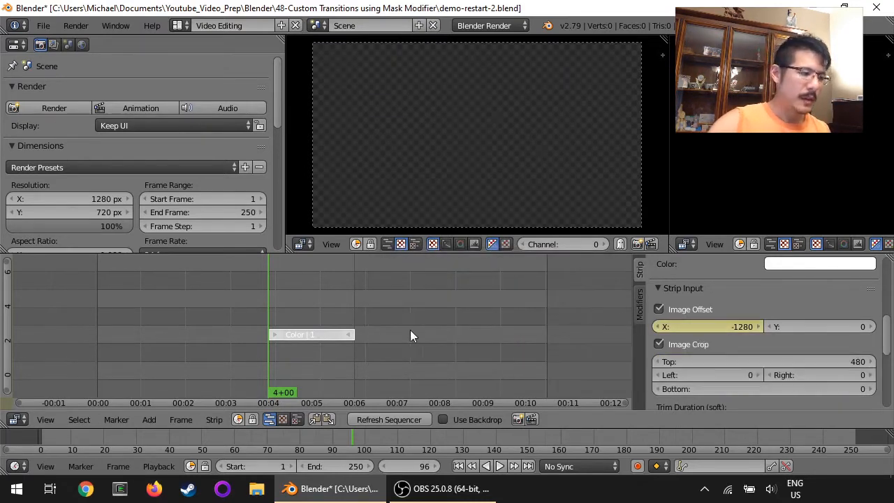
Step: Switch the Properties editor area to the Graph Editor and briefly play the animation from frame 96
left_click(16, 45)
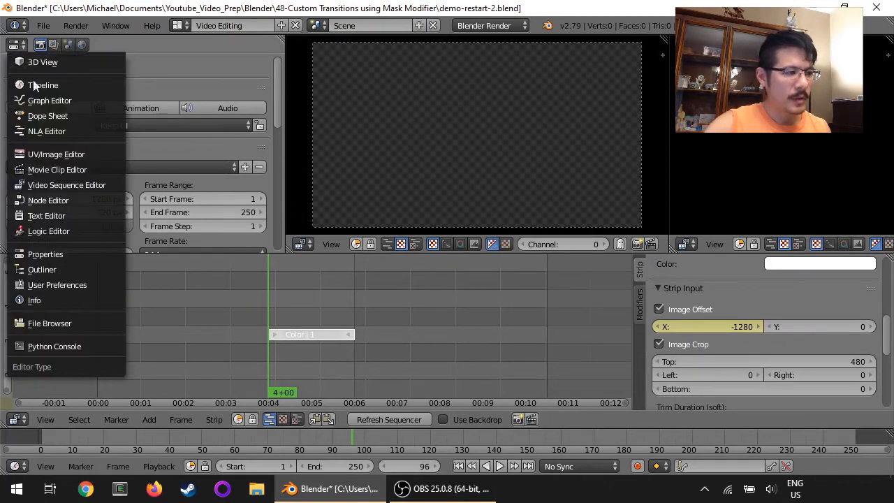
left_click(42, 100)
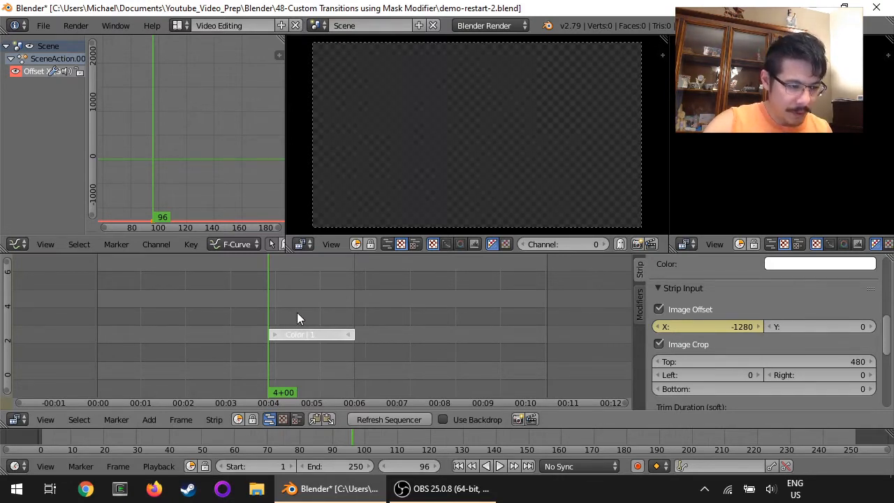
key("alt+a")
key("alt+a")
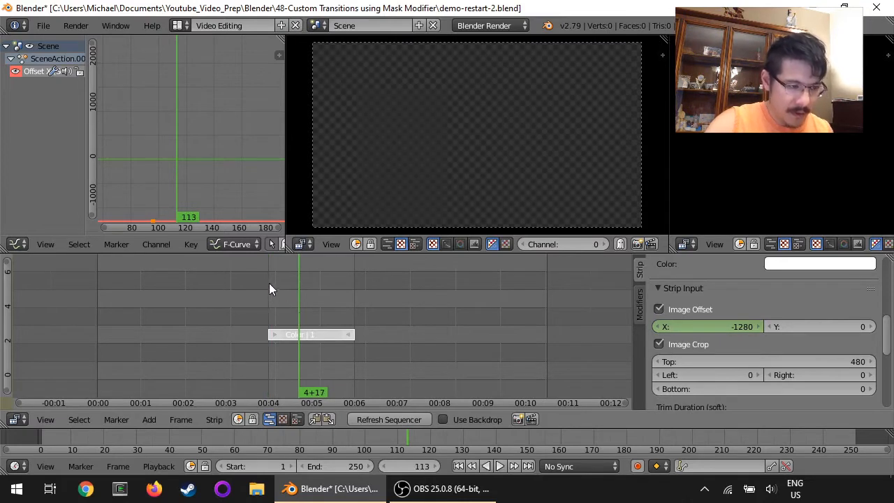
Step: At frame 112, set the strip's image offset X to 0 and insert a second keyframe on it
left_click(296, 309)
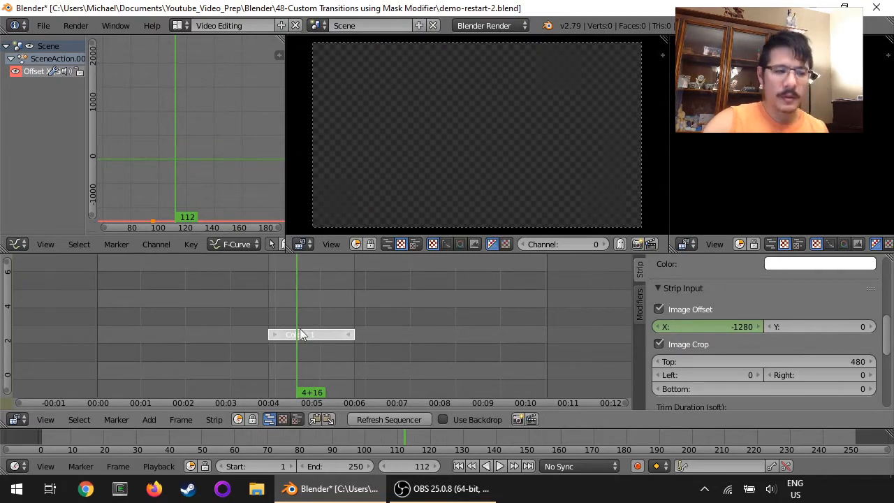
left_click(699, 327)
type("0")
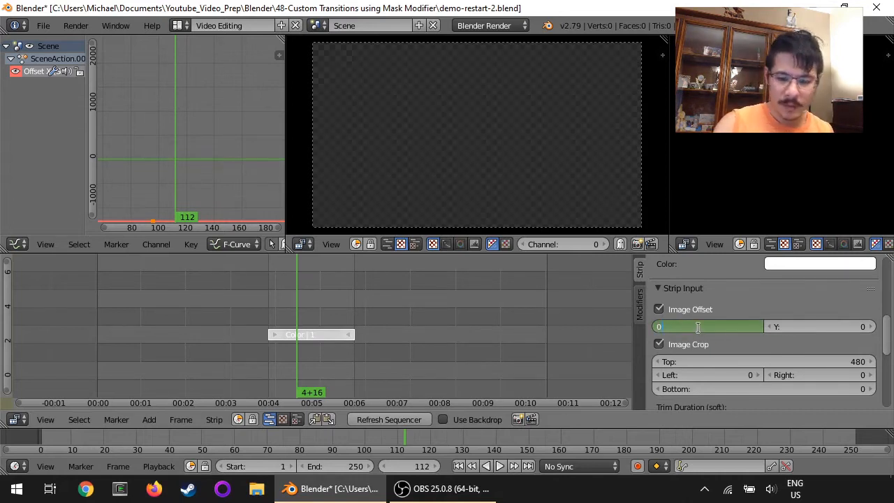
key("Return")
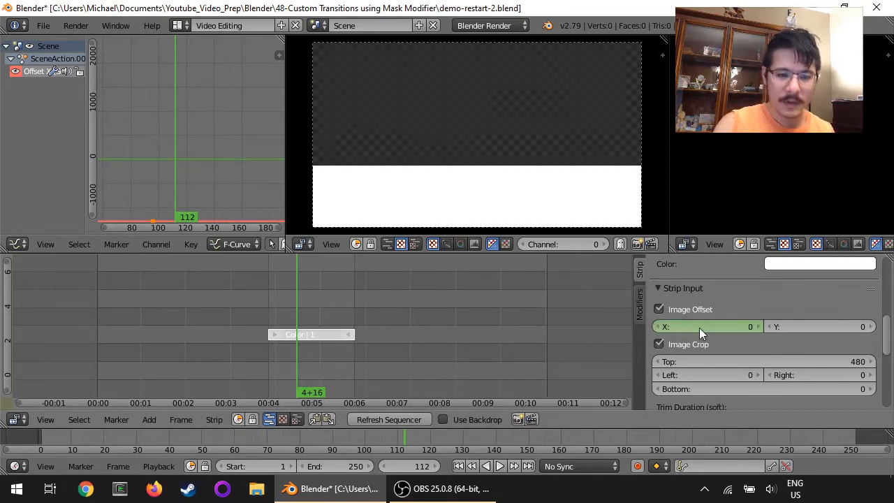
key("i")
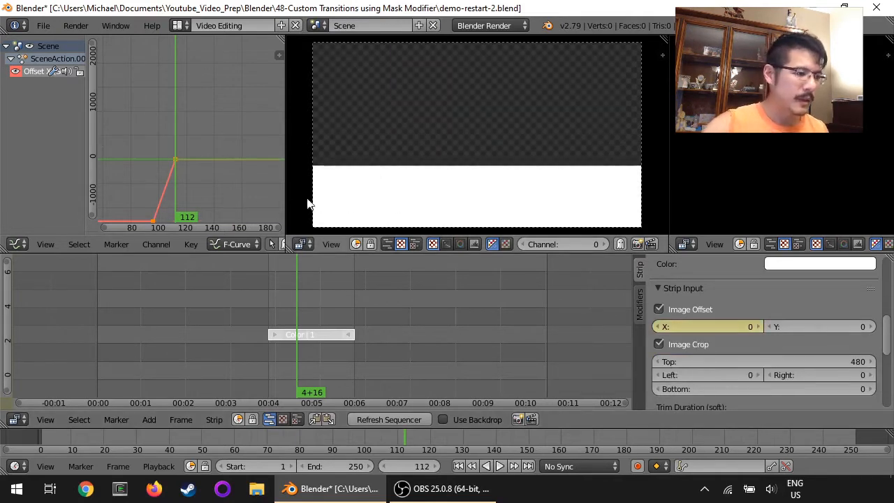
key("Home")
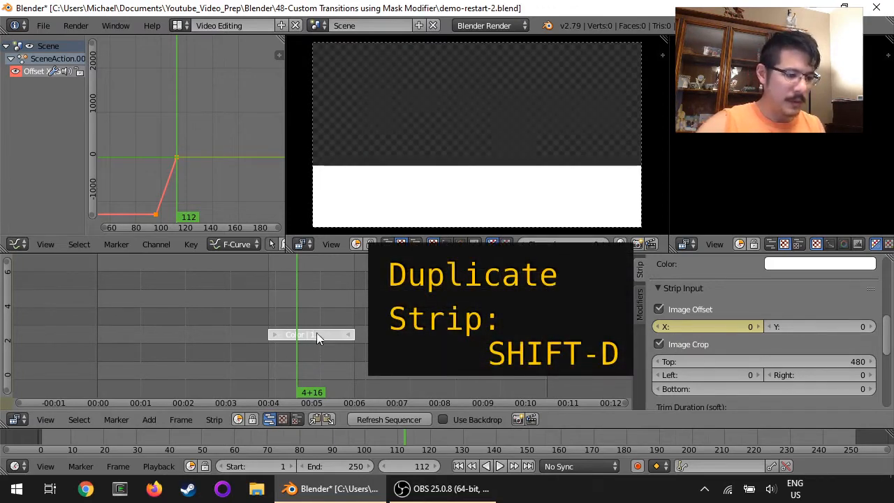
Step: Duplicate the white Color strip one channel up, starting at frame 112, and clear the copy's X offset keyframes
key("shift+d")
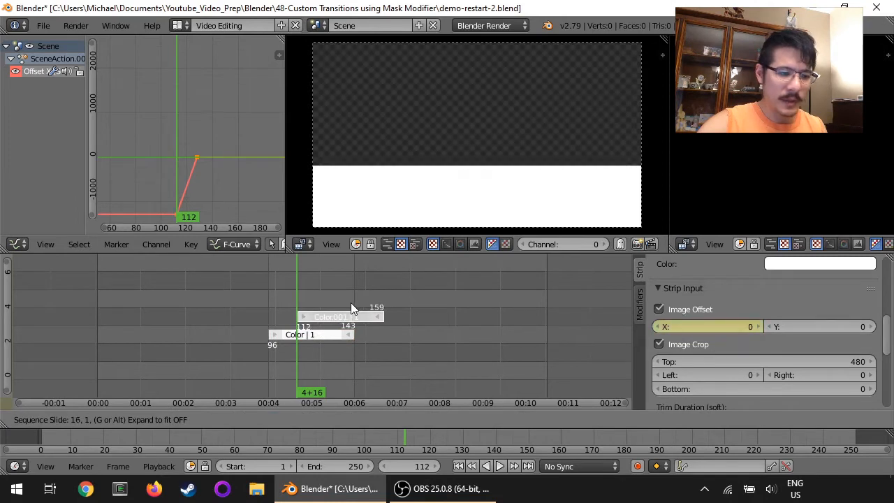
left_click(351, 305)
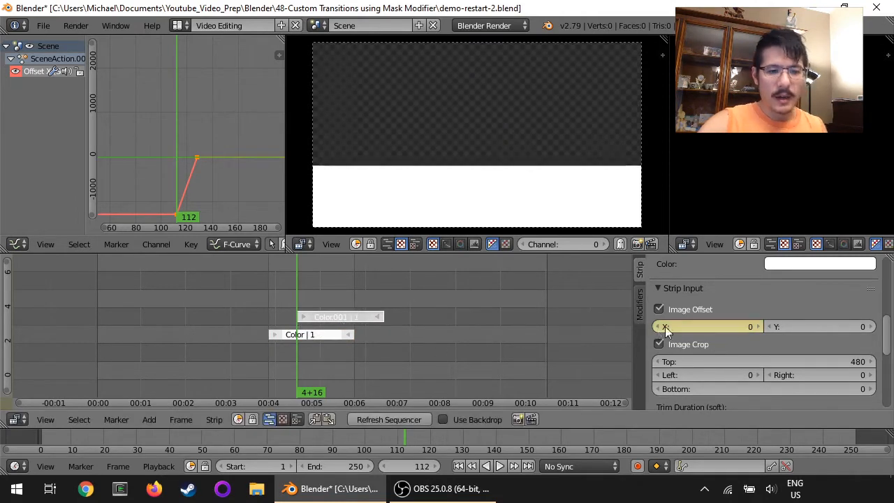
right_click(709, 326)
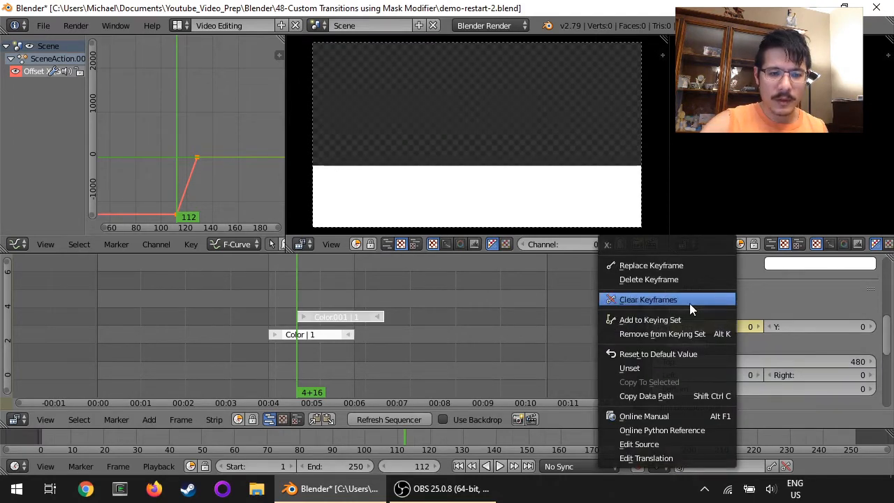
left_click(688, 301)
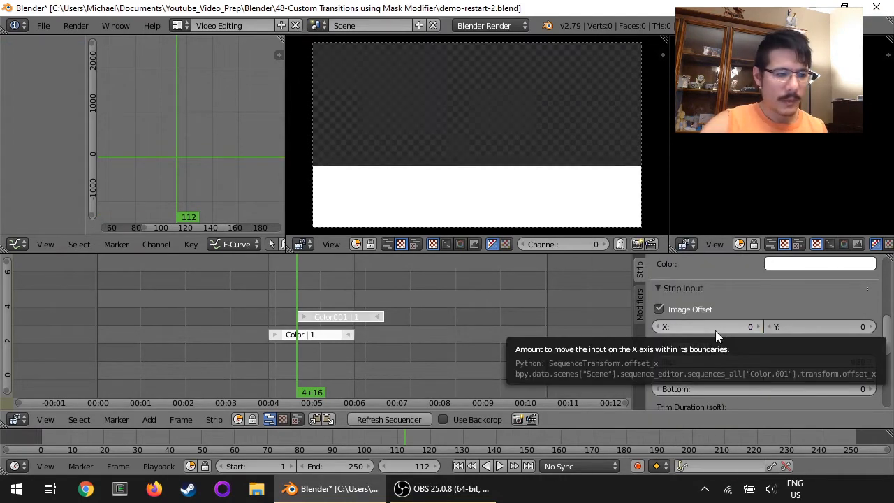
Step: Change the duplicated Color strip's color to a saturated blue
scroll(811, 321, "up", 3)
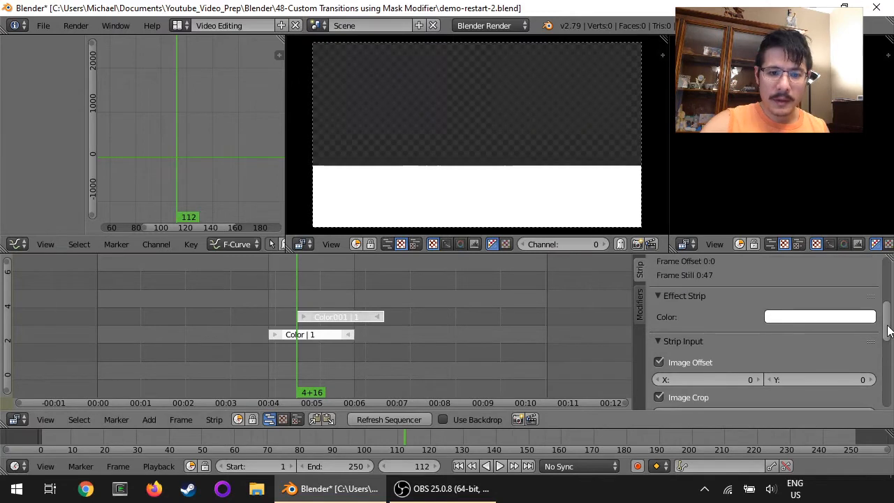
left_click(817, 319)
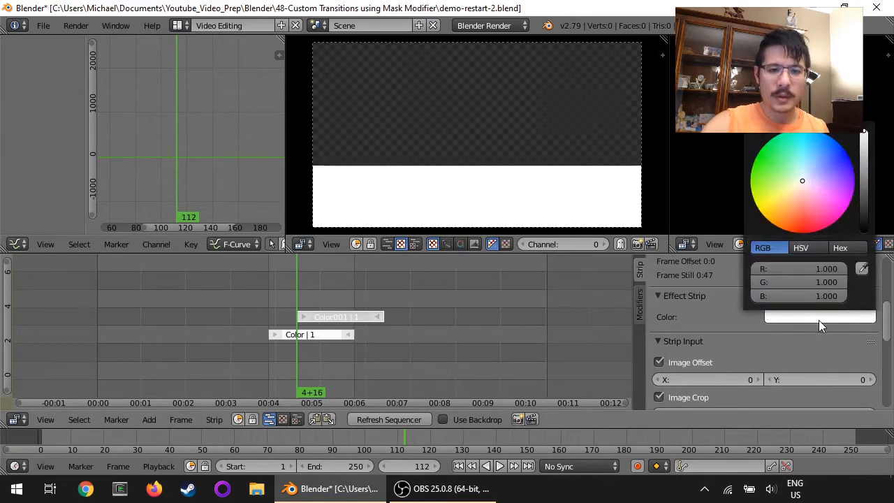
left_click_drag(809, 179, 848, 164)
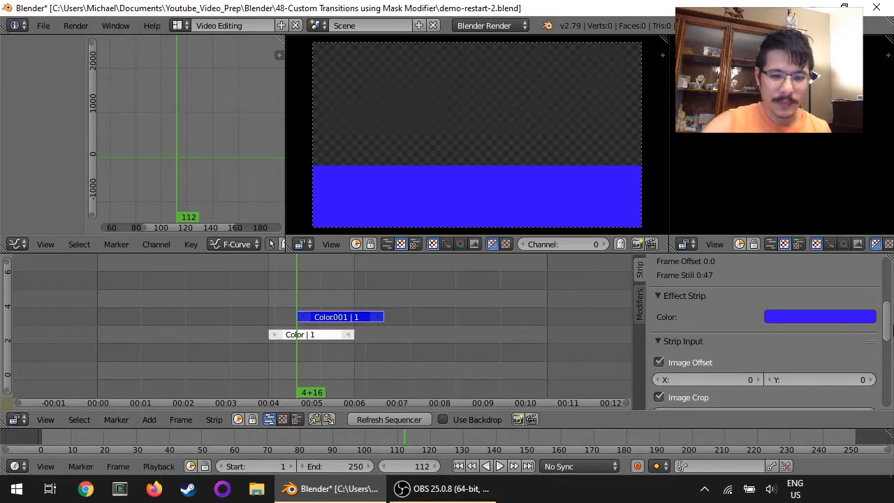
Step: Set the blue strip's image offset Y to 240 so it sits in the middle third of the frame
left_click_drag(884, 319, 888, 344)
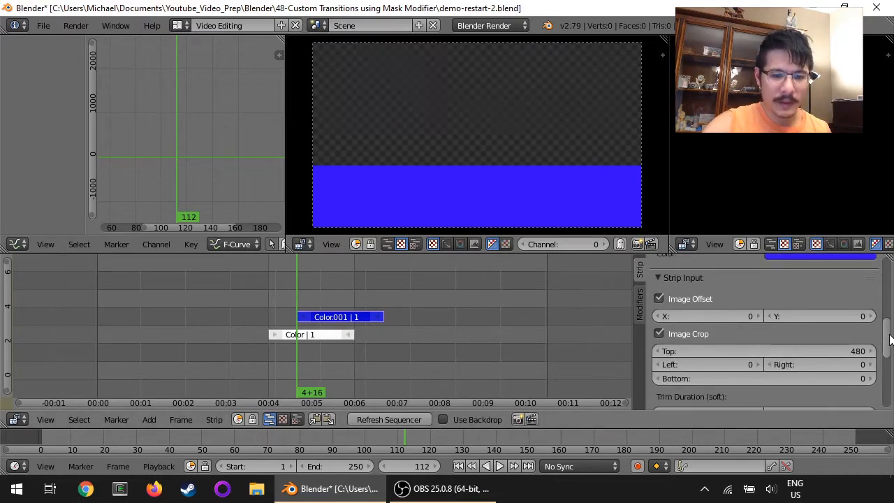
left_click(812, 315)
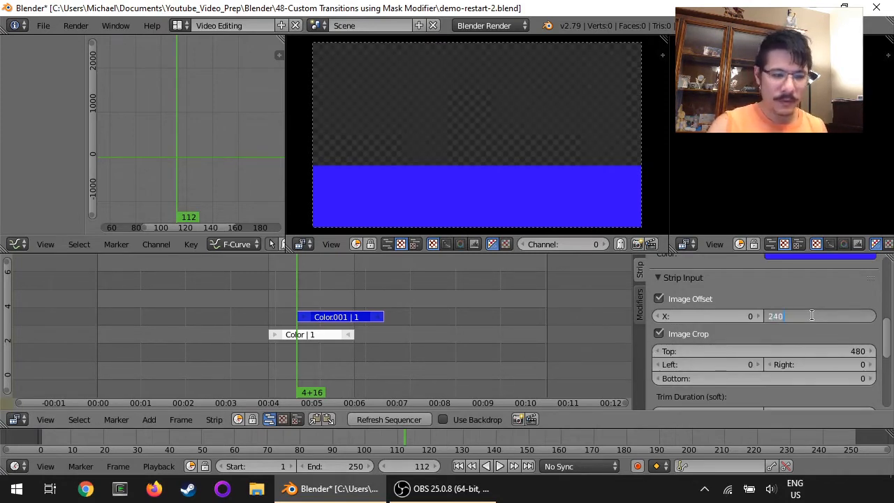
type("240")
key("Return")
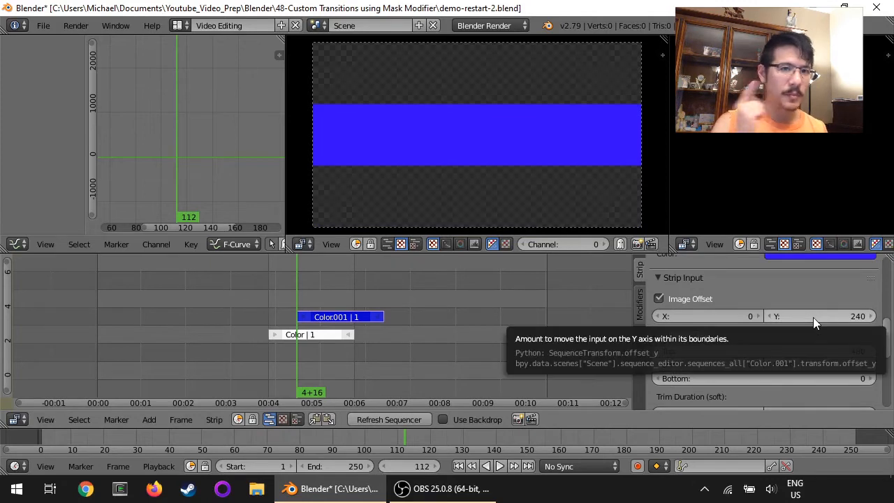
Step: Set the blue strip's image offset X to 1280 and insert a keyframe on it at frame 112
left_click(699, 316)
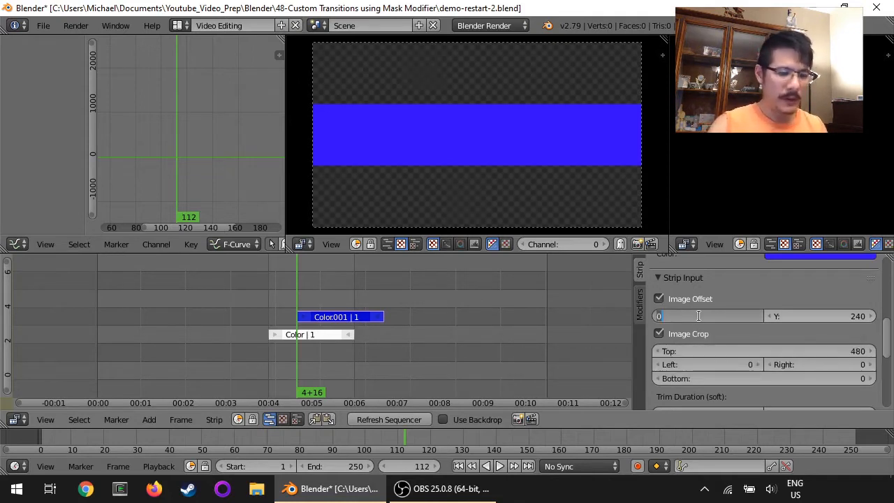
type("1280")
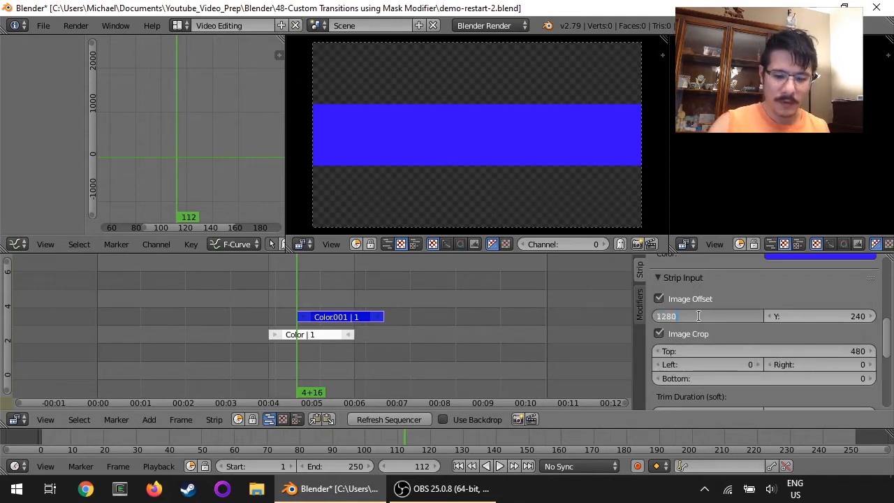
key("Return")
key("i")
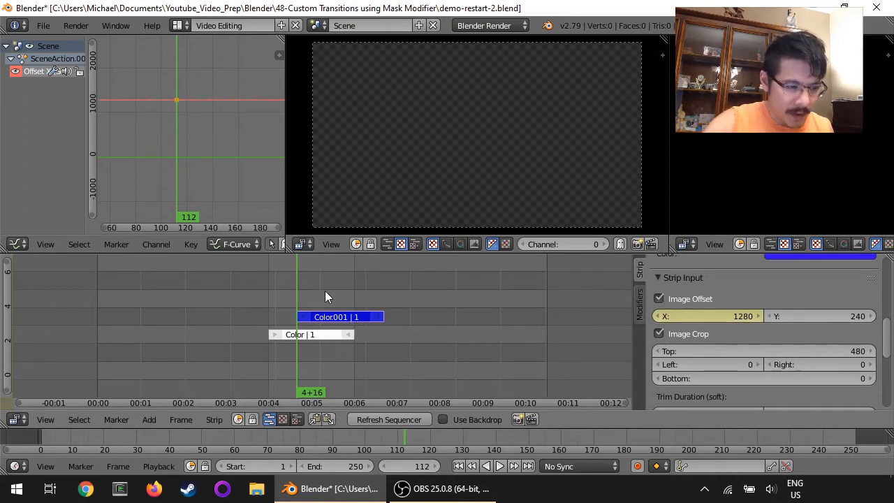
Step: At frame 129, set the blue strip's image offset X to 0 and insert a second keyframe on it
key("alt+a")
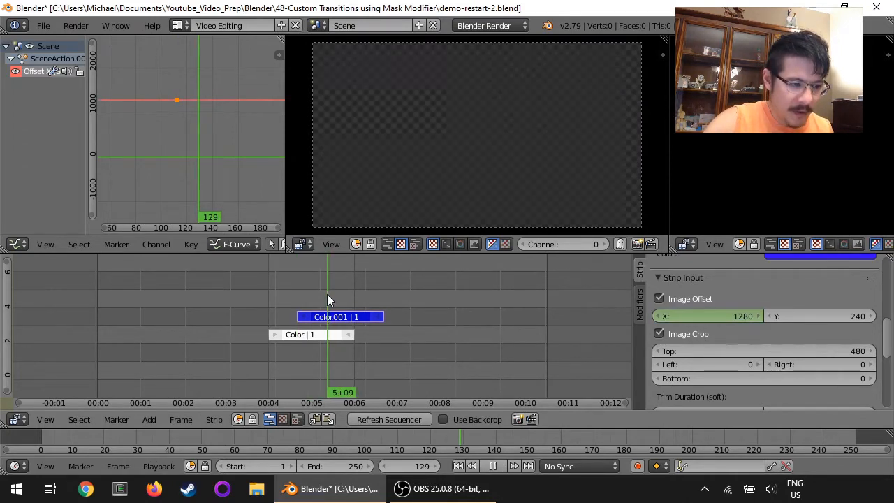
key("alt+a")
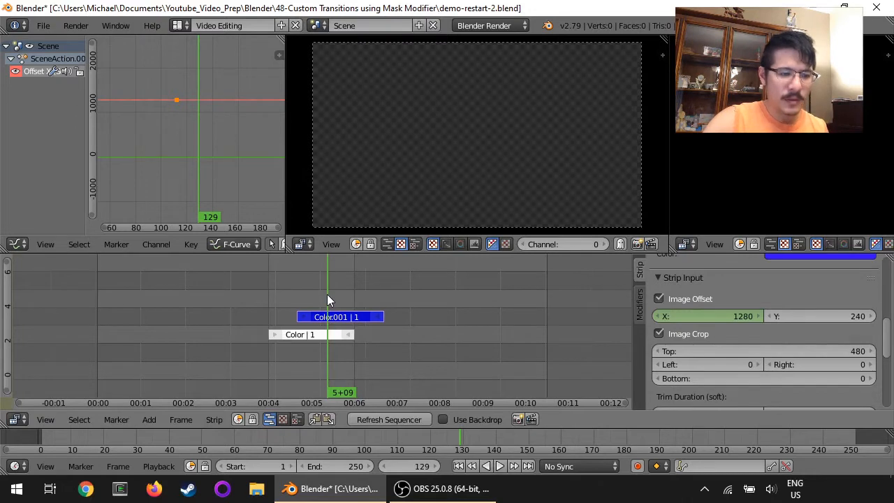
left_click(697, 317)
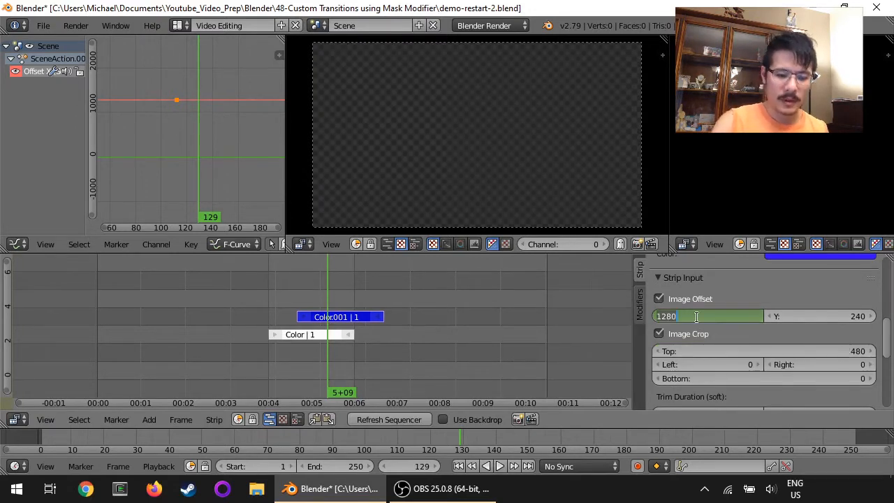
type("0")
key("Return")
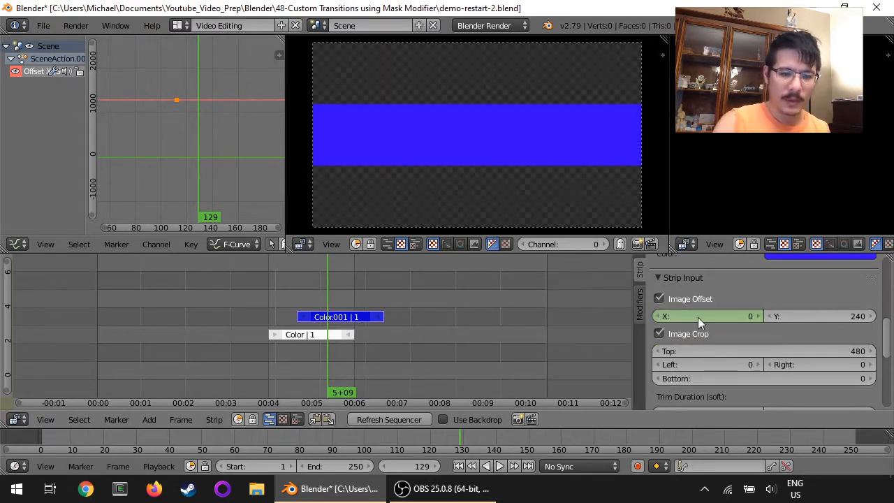
key("i")
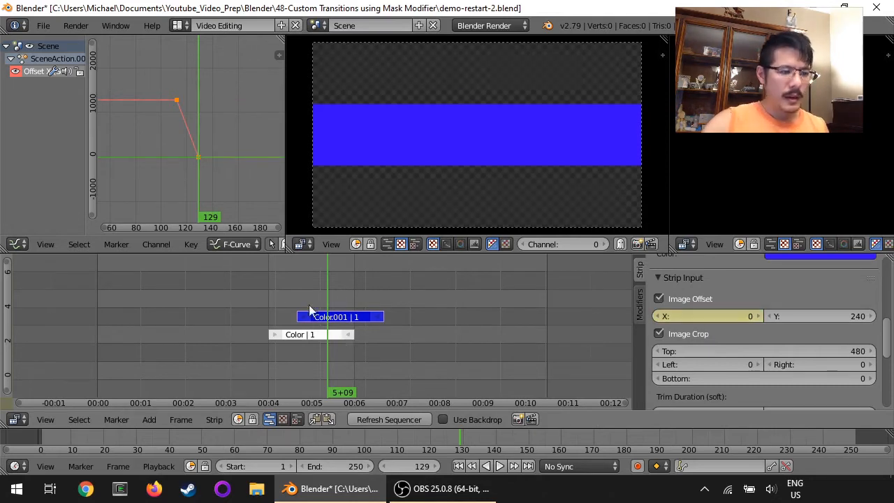
Step: Play back the blue strip's slide-in animation from before its start to check the motion
left_click(258, 294)
key("alt+a")
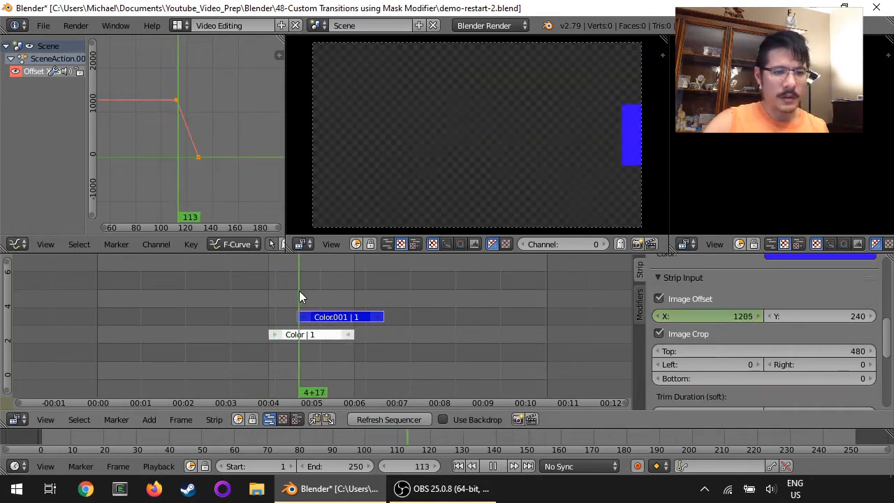
key("Escape")
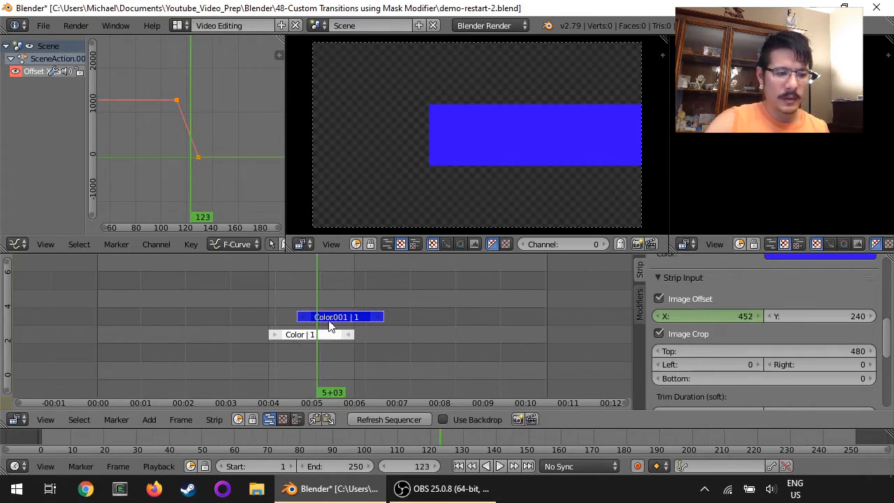
Step: Change the blue strip's blend mode to Over Drop
scroll(887, 315, "up", 5)
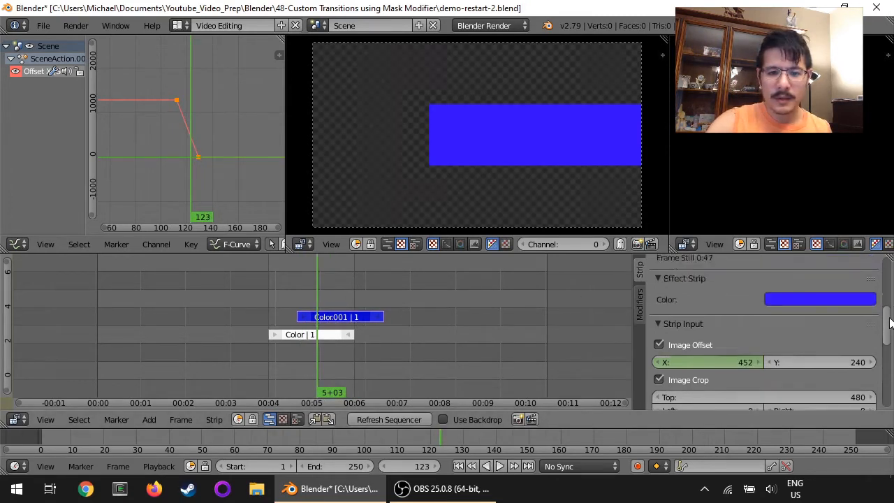
left_click(750, 319)
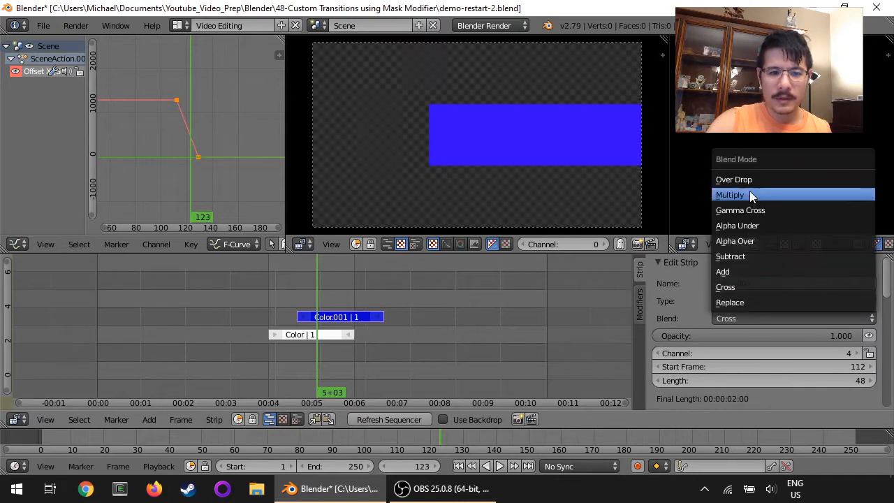
left_click(753, 179)
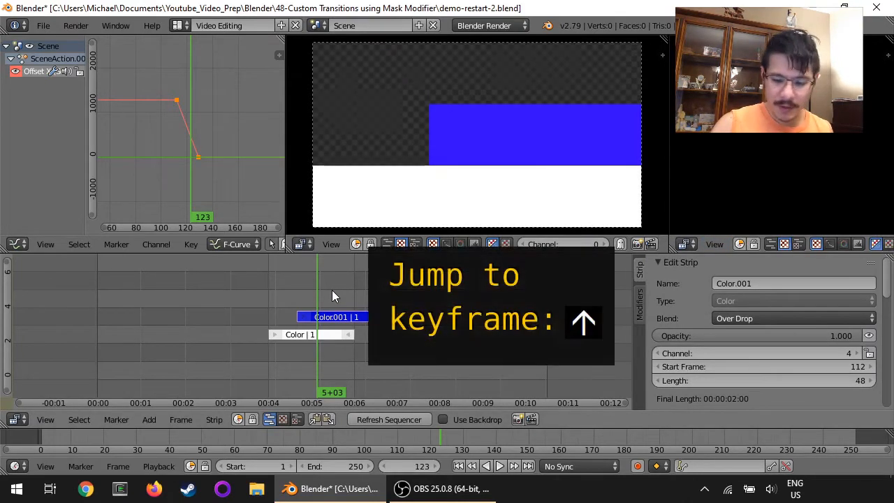
Step: Duplicate the blue strip one channel up so the copy starts at frame 129, where the blue slide-in ends
key("Up")
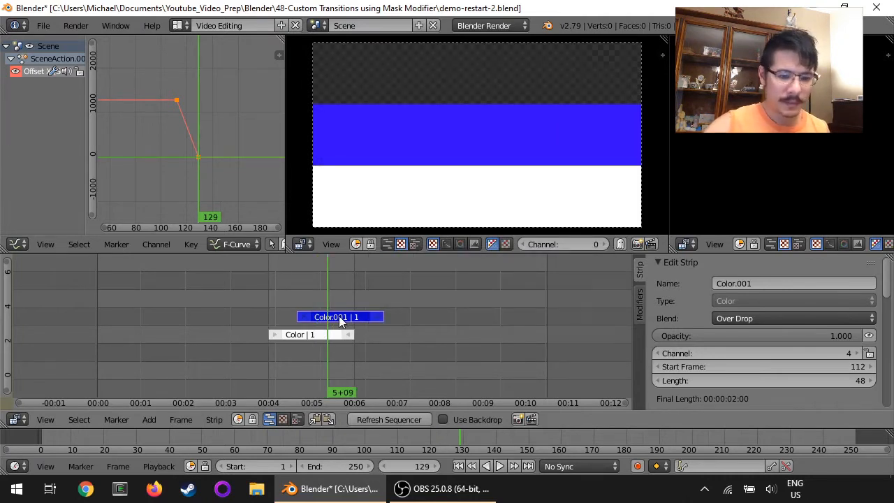
left_click_drag(888, 286, 886, 331)
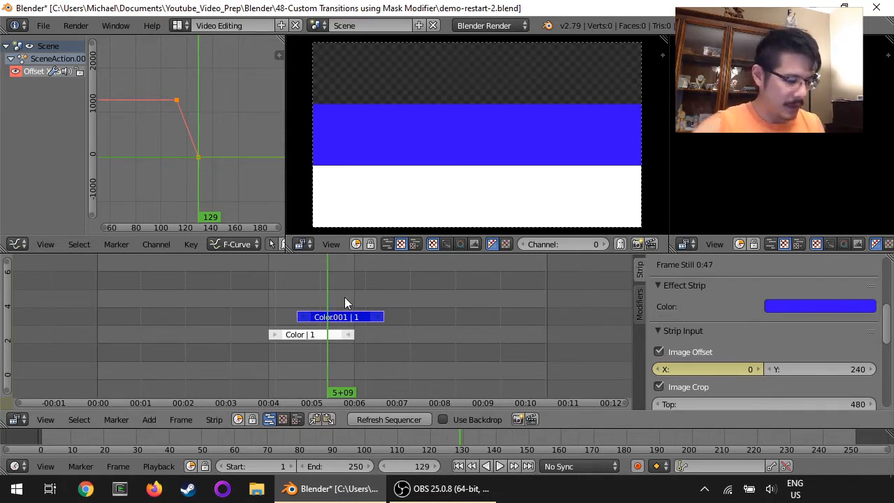
key("shift+d")
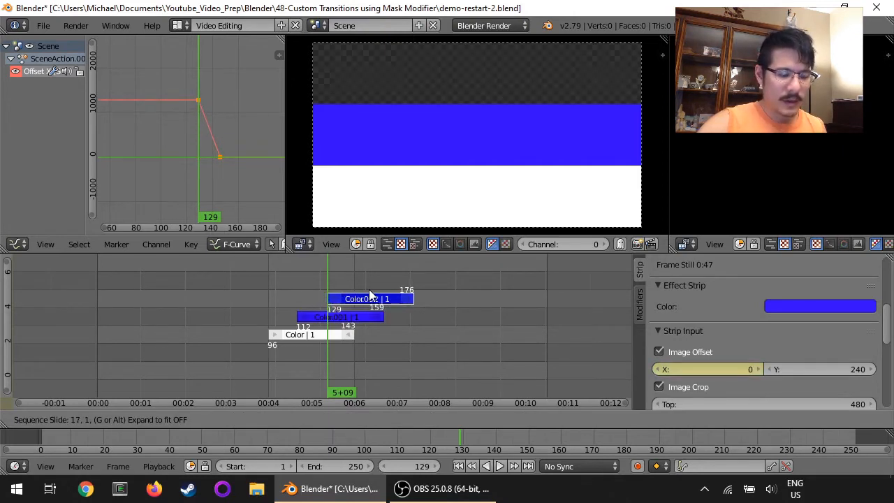
left_click(369, 289)
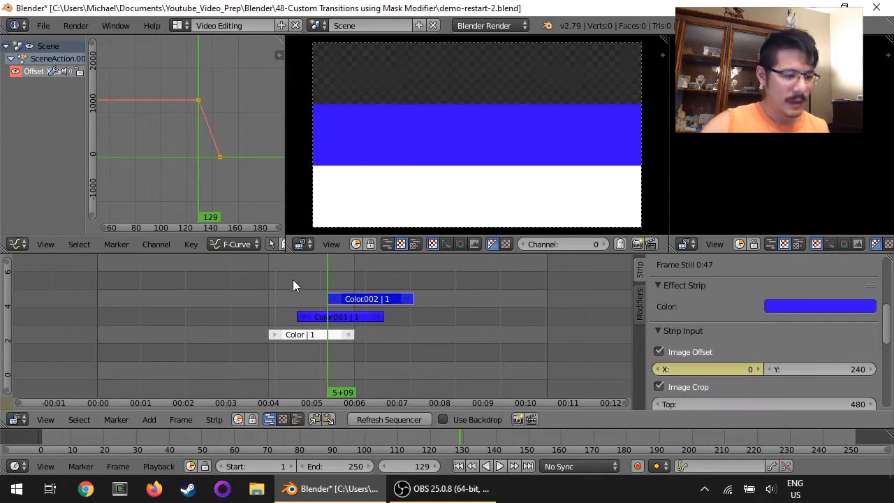
Step: Change the new top strip's color to red and set its image offset Y to 480
left_click(771, 307)
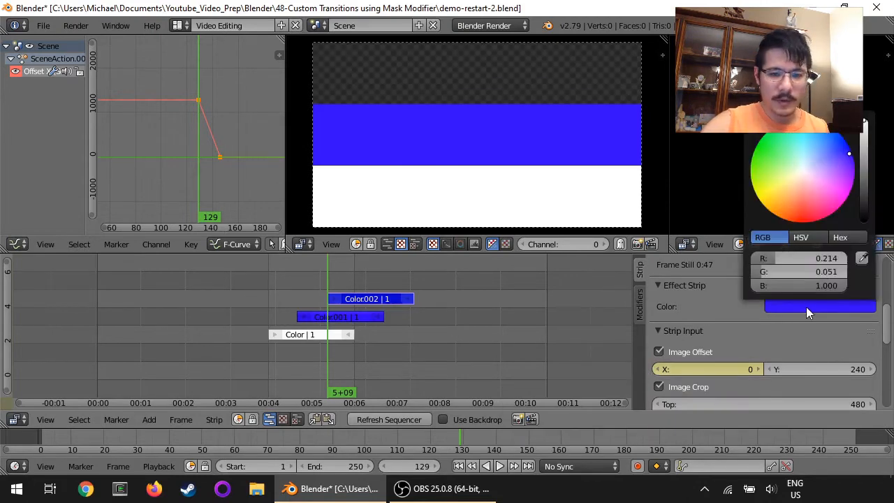
left_click(840, 188)
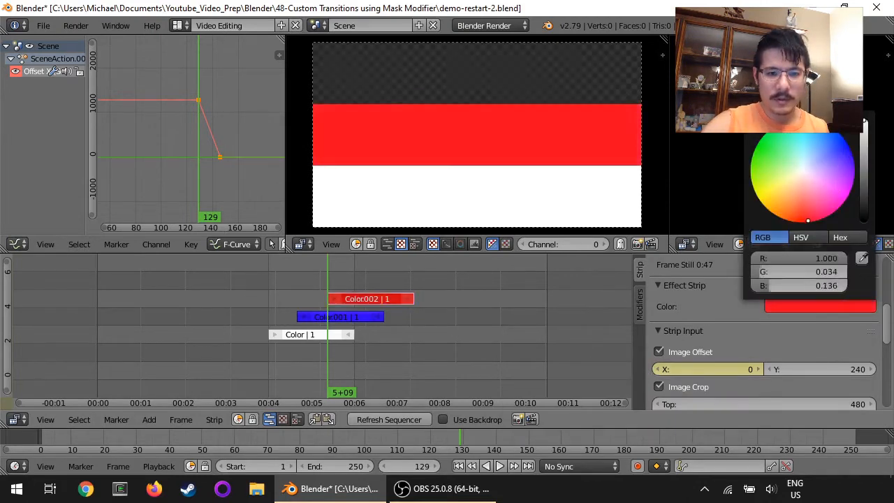
left_click(825, 370)
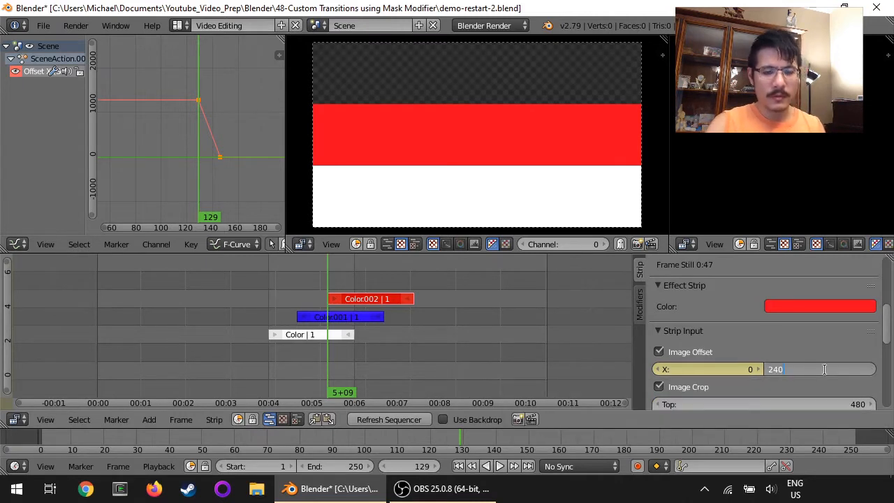
type("480")
key("Return")
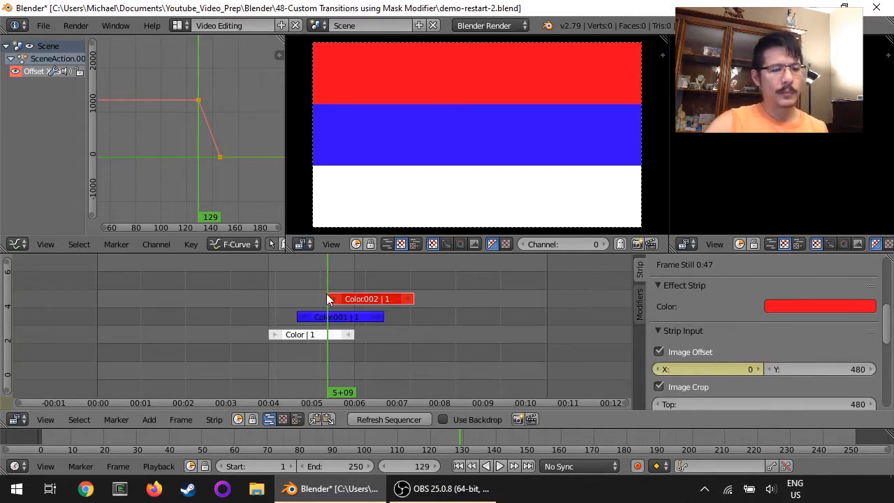
Step: With the playhead at frame 129, clear the red strip's image offset X keyframes
mouse_move(326, 294)
left_mouse_down()
mouse_move(311, 294)
mouse_move(326, 291)
left_mouse_up()
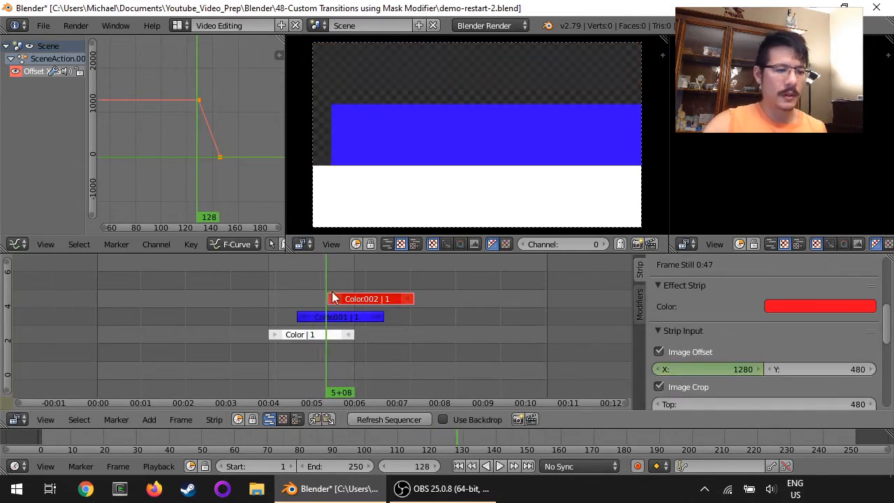
key("Right")
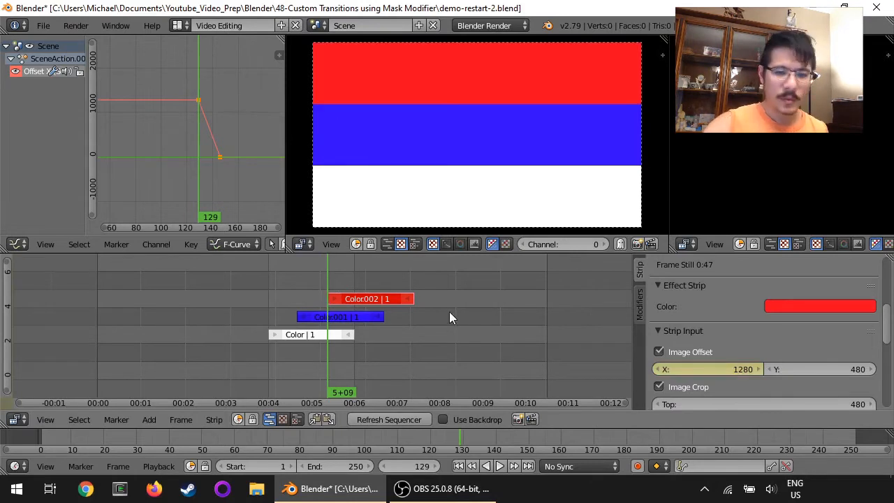
right_click(719, 366)
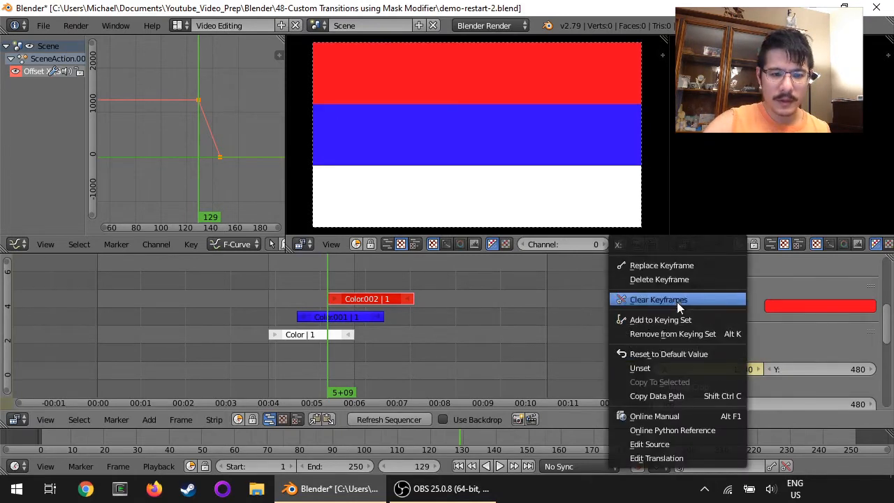
left_click(676, 302)
Step: Set the red strip's image offset X to -1280 and insert a keyframe on it at frame 129
left_click(703, 369)
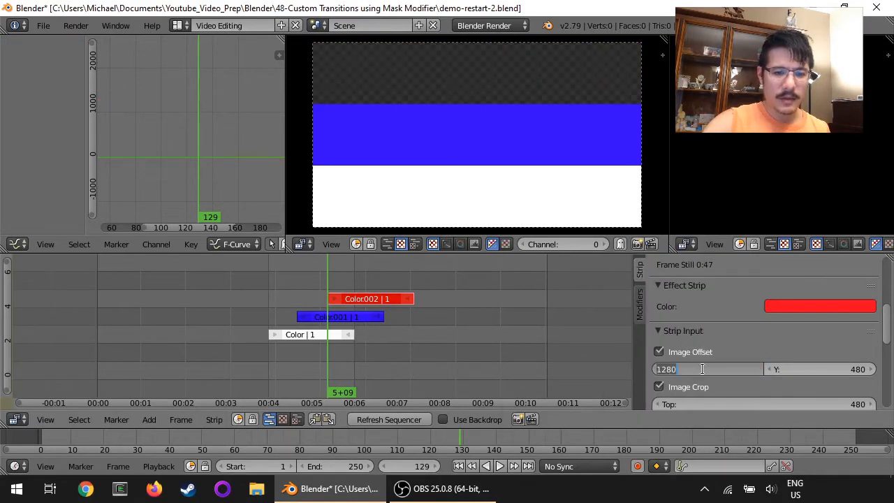
key("BackSpace")
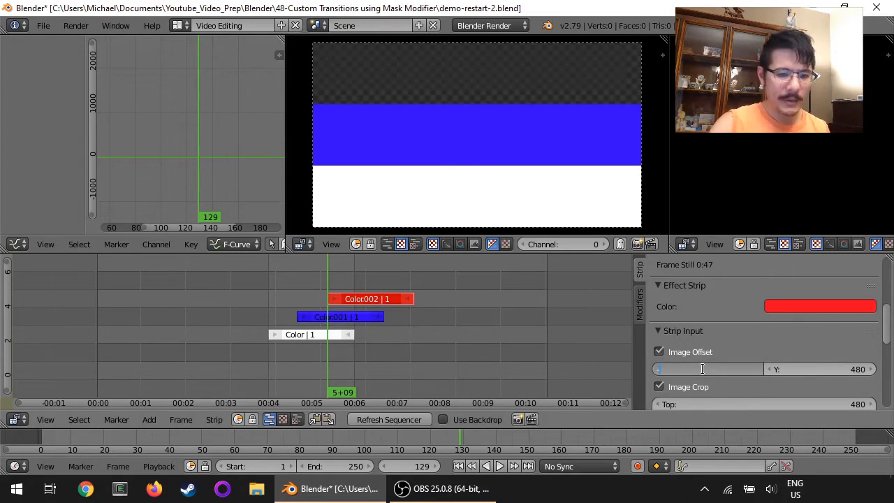
type("-1280")
key("Return")
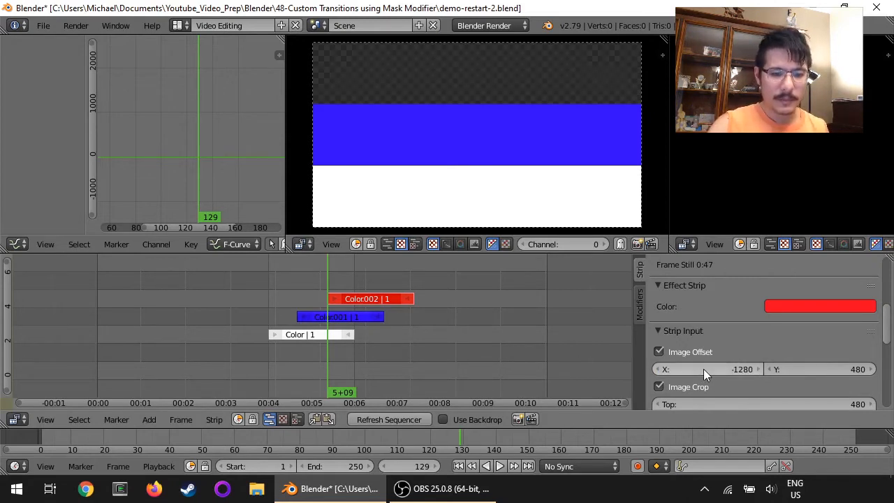
key("i")
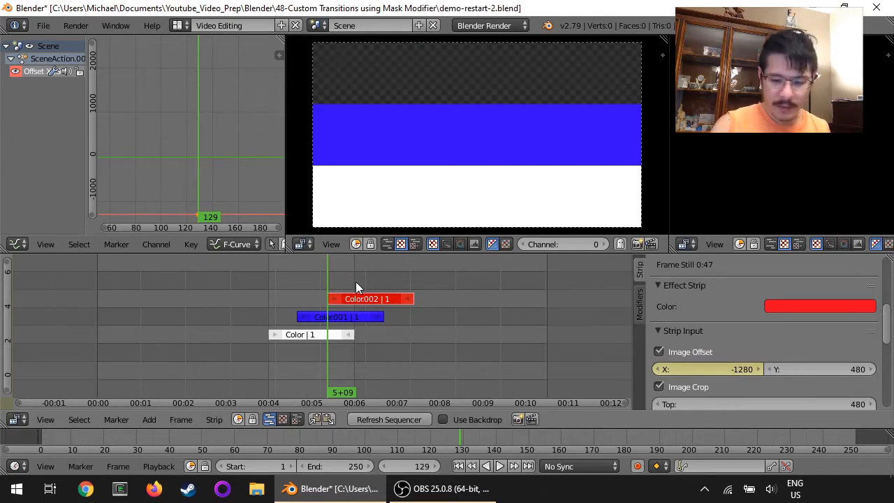
Step: At frame 143, the white strip's last frame, set the red strip's image offset X to 0 and insert a keyframe
left_click(529, 466)
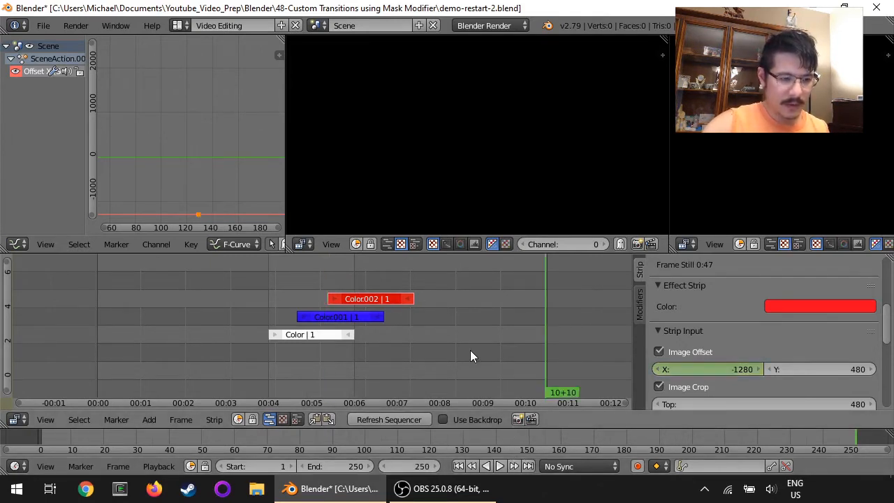
left_click(348, 274)
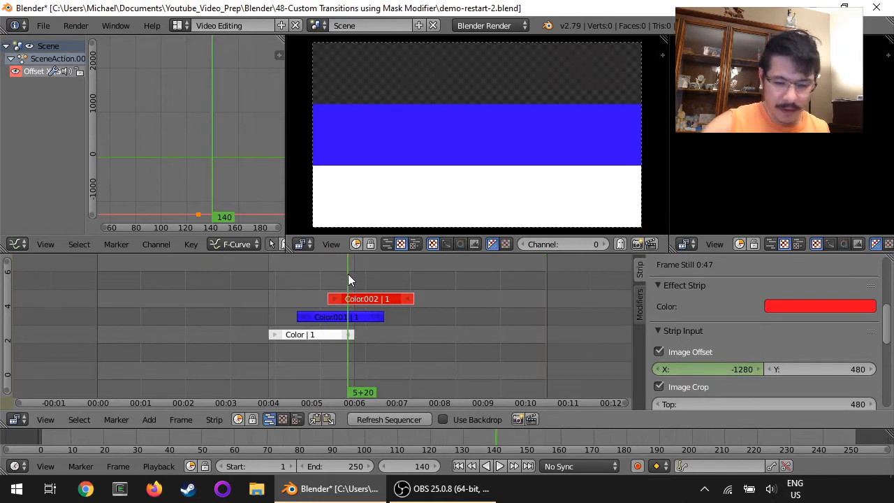
key("Right")
key("Right")
key("Right")
key("Right")
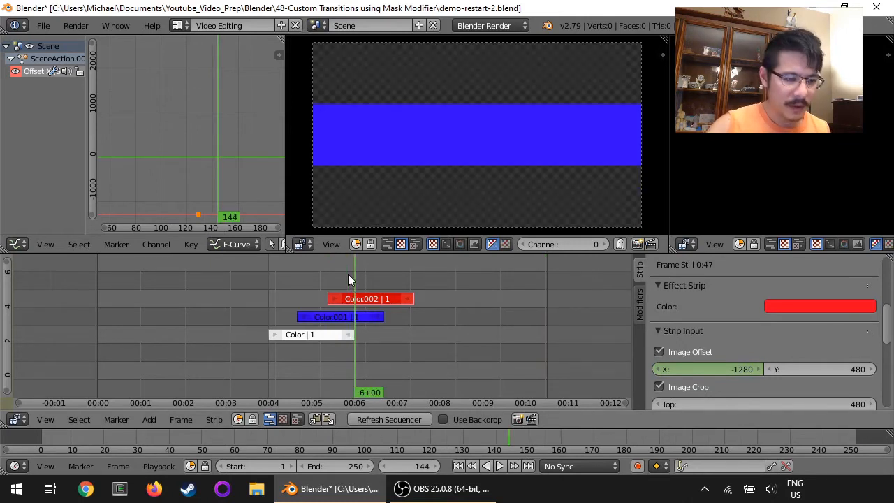
key("Left")
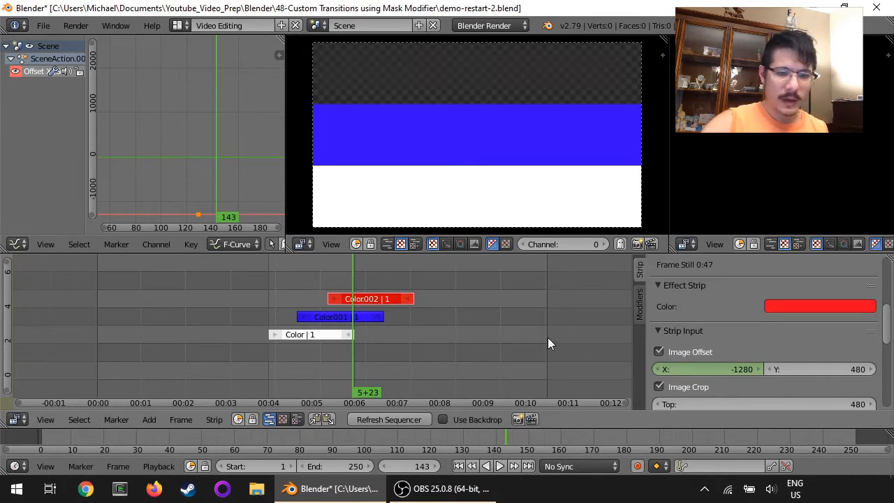
left_click(685, 368)
type("0")
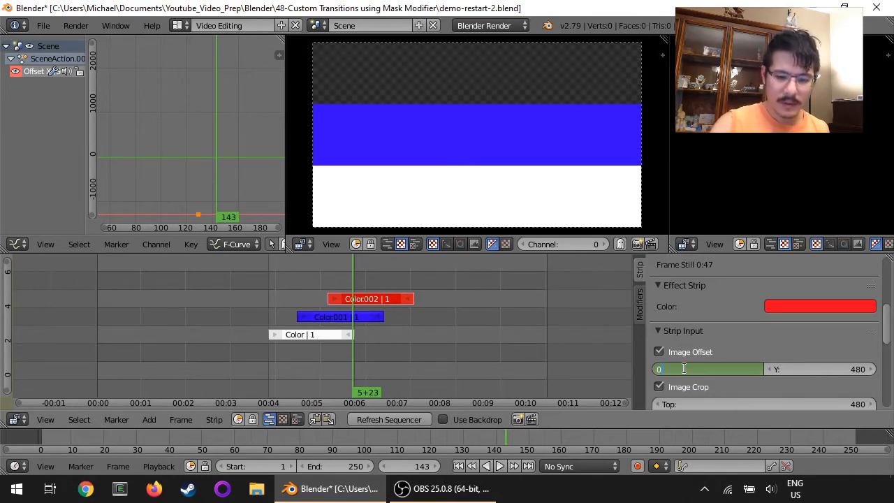
key("Return")
key("i")
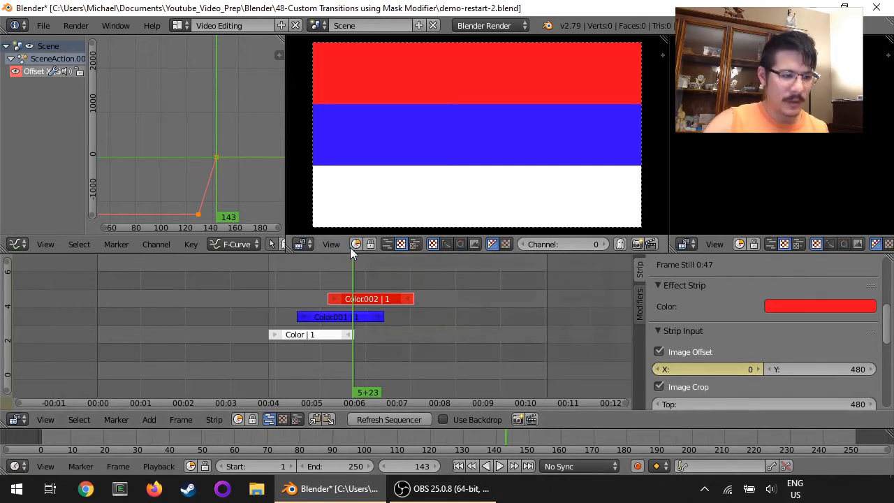
Step: Limit playback to a preview range of about frames 85 to 156 around the color strips and play the animation
key("p")
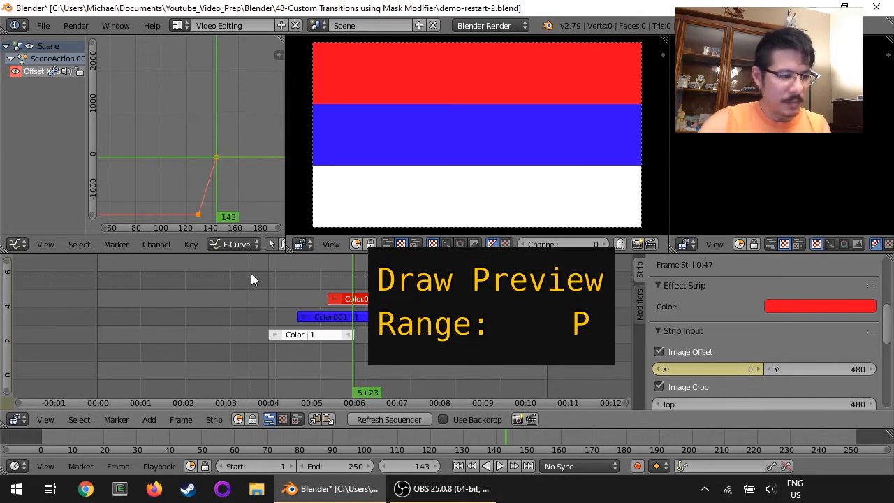
left_click_drag(248, 267, 376, 359)
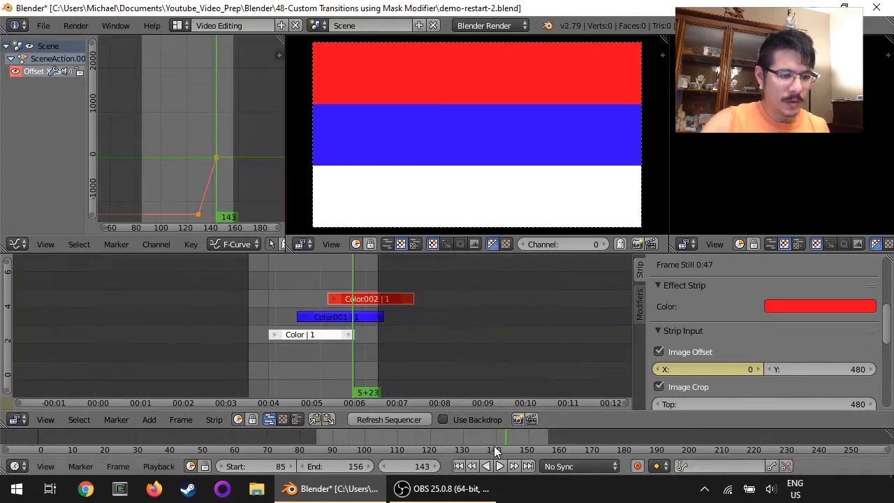
left_click(500, 466)
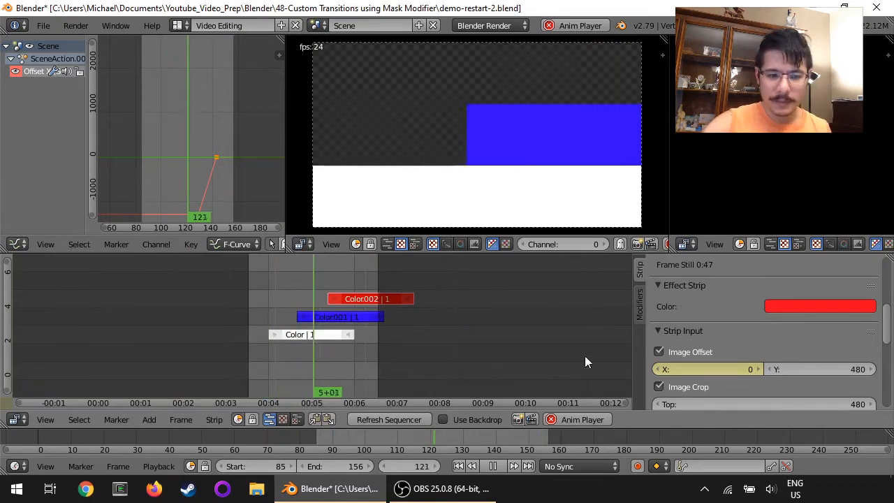
left_click(576, 420)
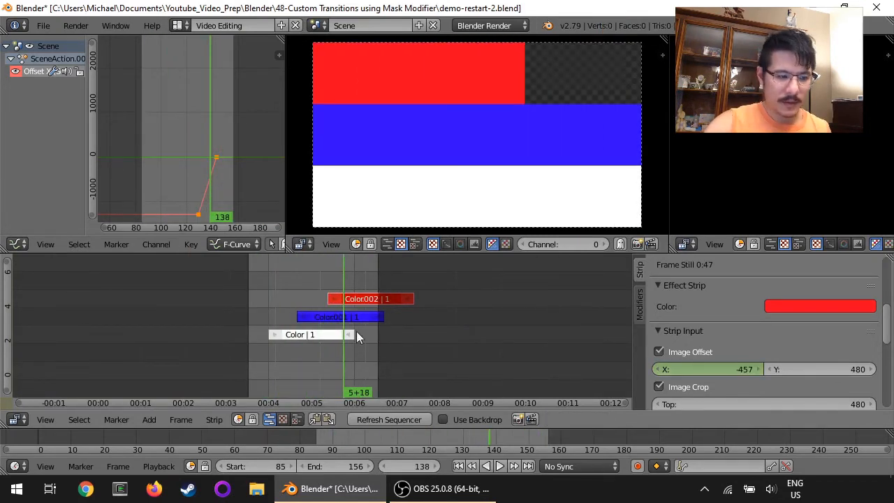
Step: Change the red strip's color to pure white, with green and blue both set to 1
left_click(839, 307)
left_click(794, 255)
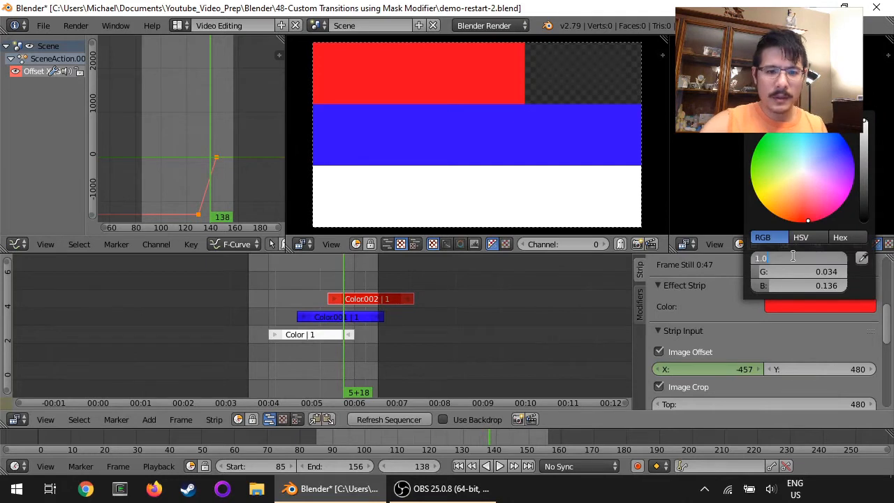
key("Tab")
type("1")
key("Tab")
type("1")
key("Return")
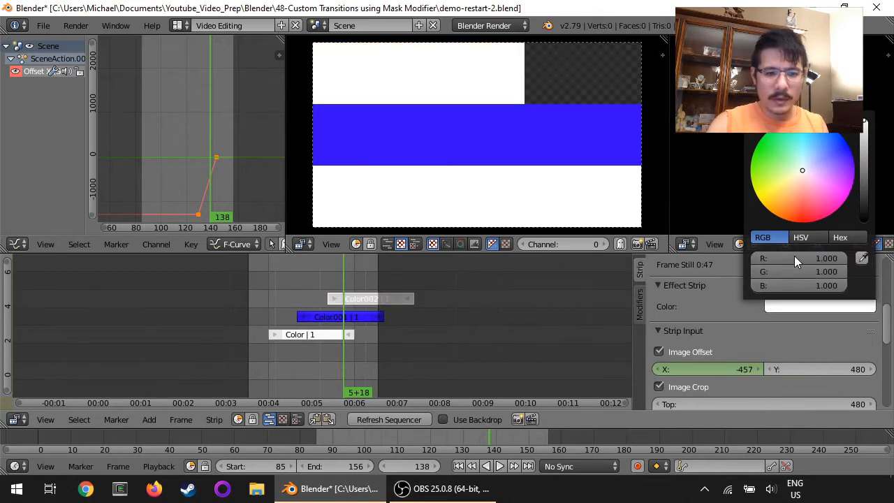
Step: Change the blue strip's color to pure white, with red and green both set to 1
left_click(334, 317)
left_click(781, 301)
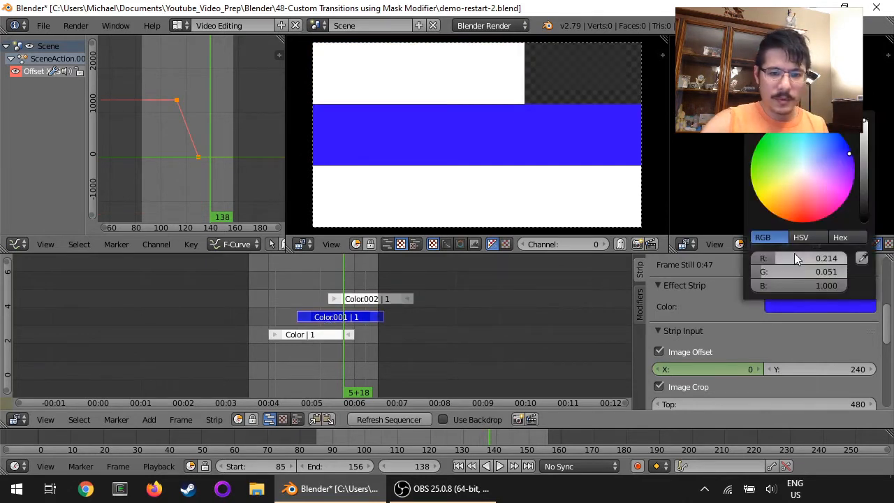
left_click(793, 258)
type("1")
key("Tab")
type("1")
key("Return")
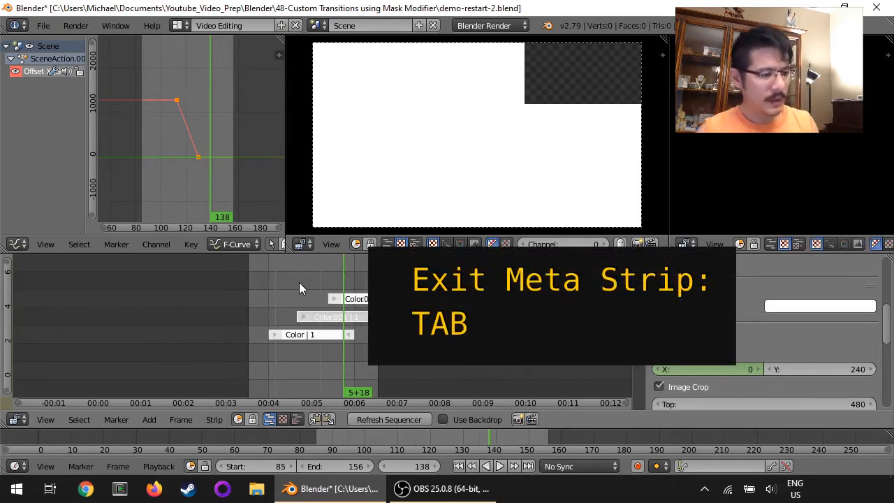
Step: Exit the meta strip and play back the all-white transition animation
key("Tab")
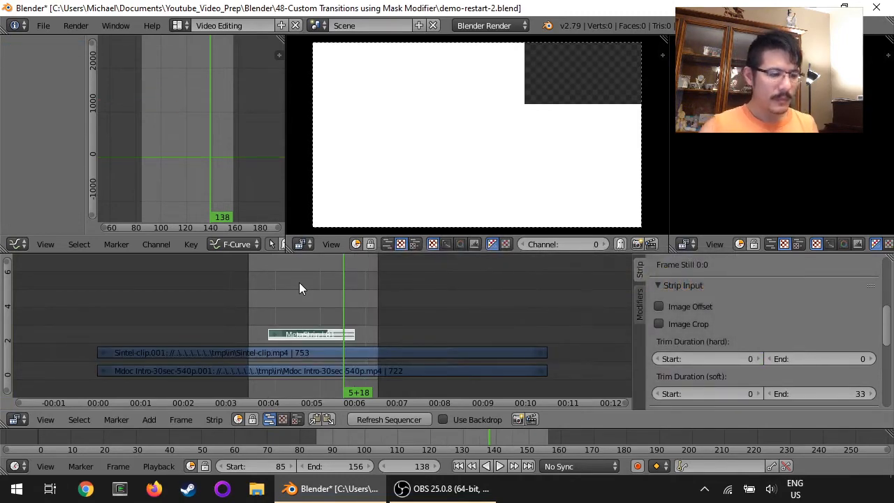
key("alt+a")
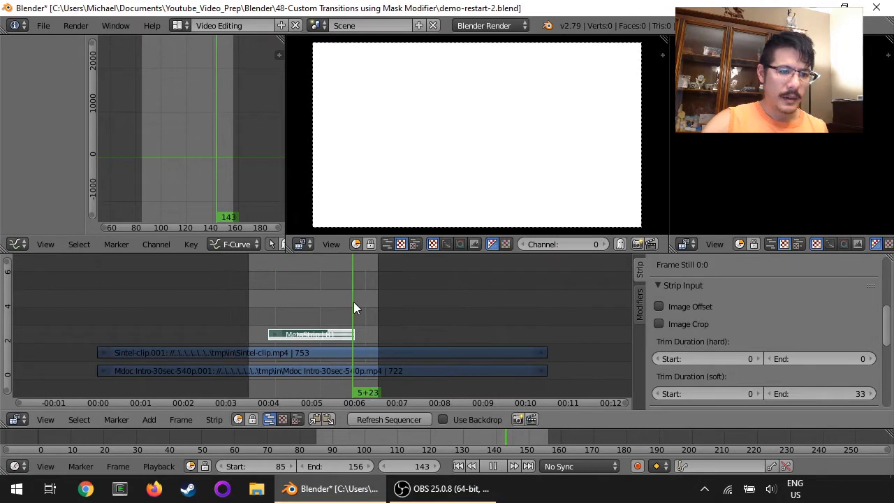
key("Escape")
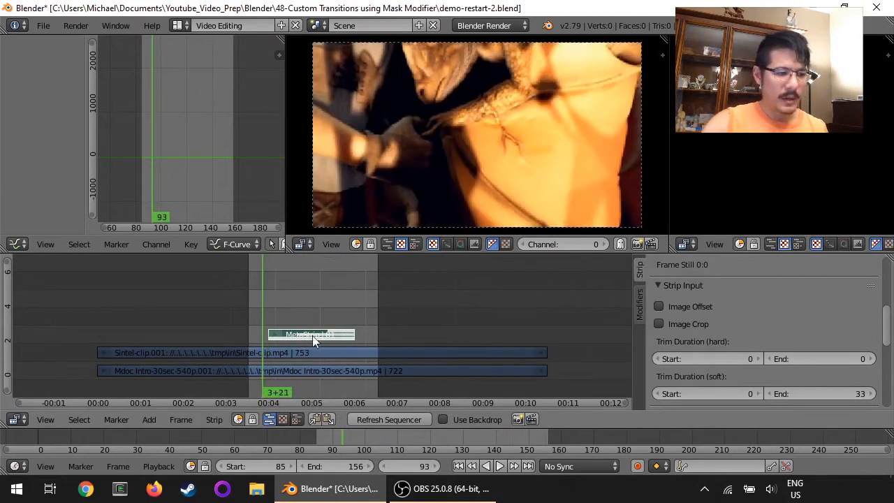
Step: Mute the meta strip and add a Mask modifier to the Sintel-clip strip that uses MetaStrip as its mask
scroll(885, 335, "up", 5)
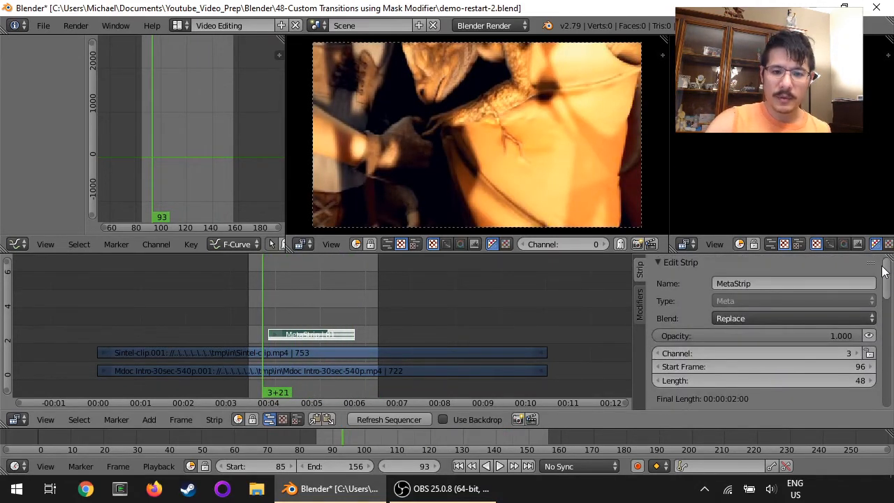
left_click(869, 336)
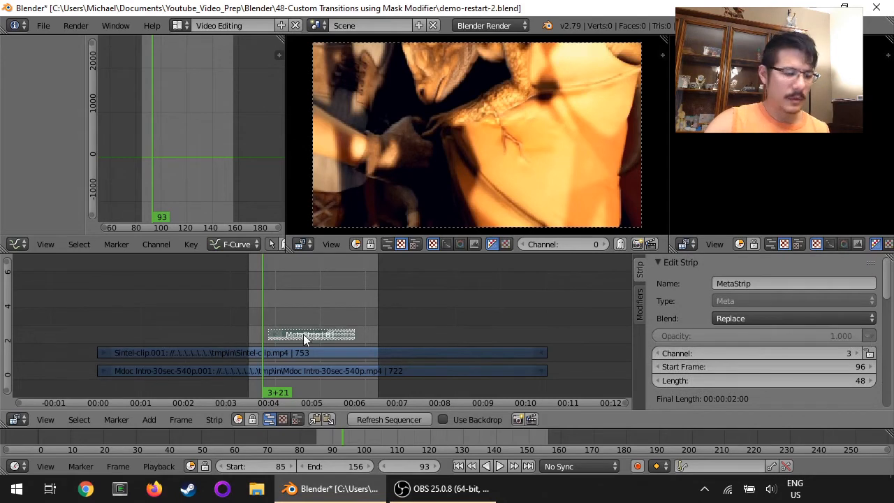
right_click(304, 352)
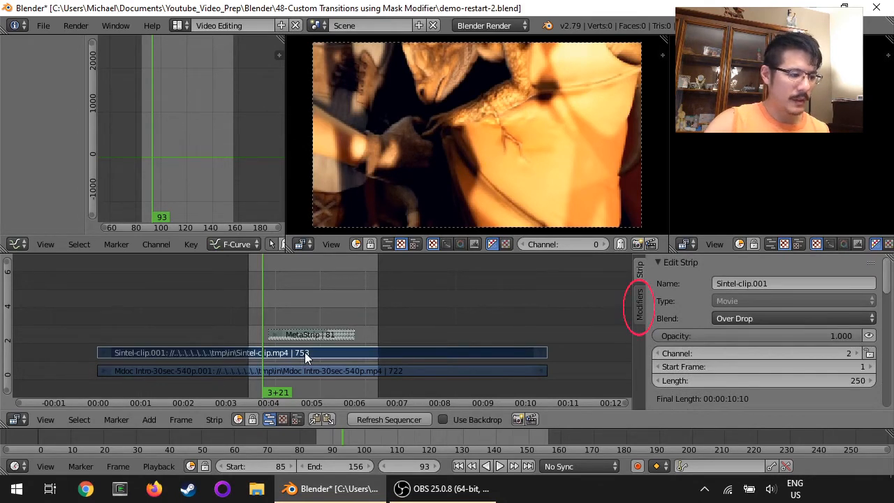
left_click(637, 301)
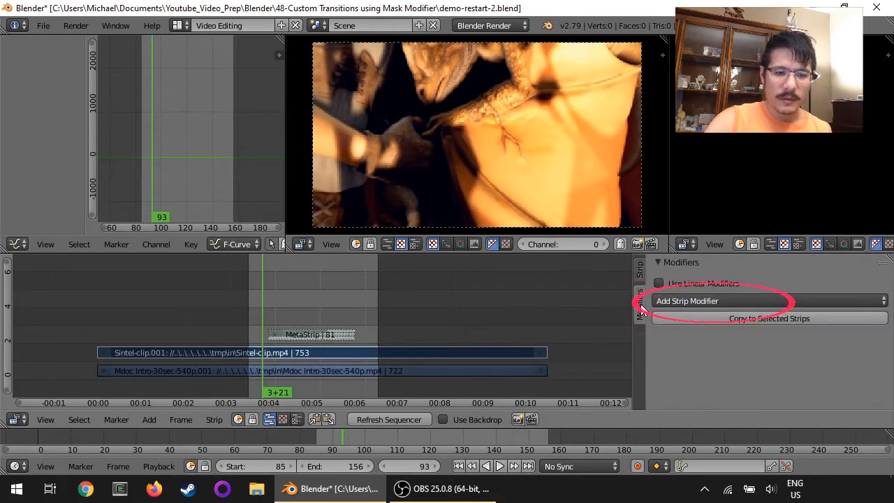
left_click(728, 300)
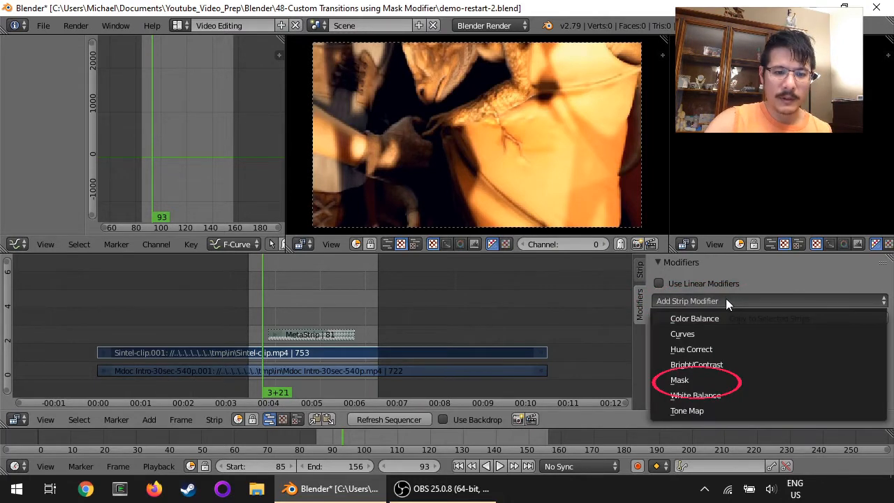
left_click(714, 380)
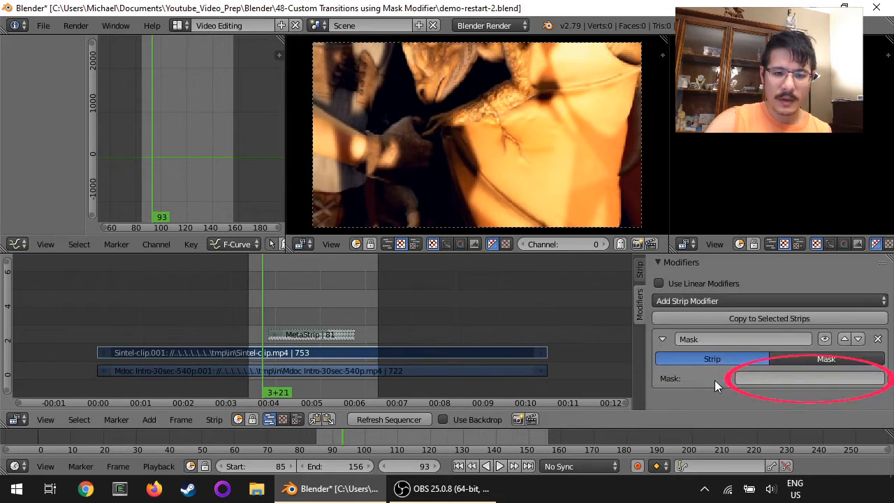
left_click(808, 379)
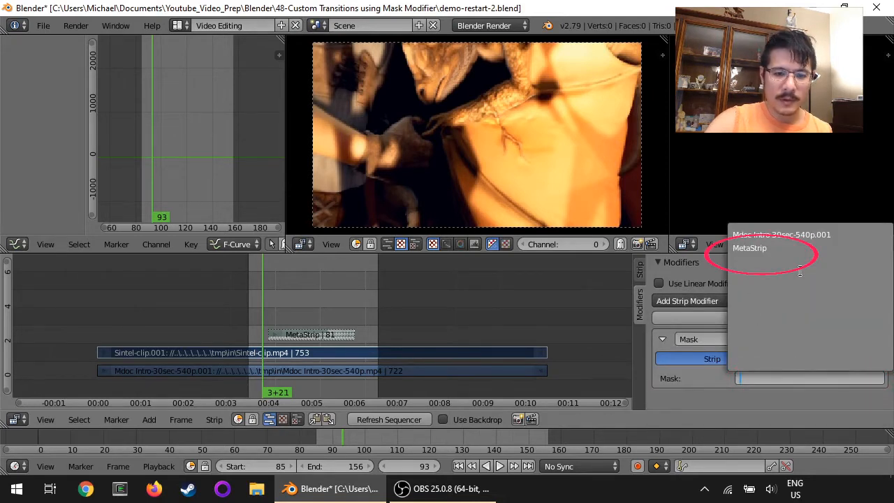
left_click(761, 249)
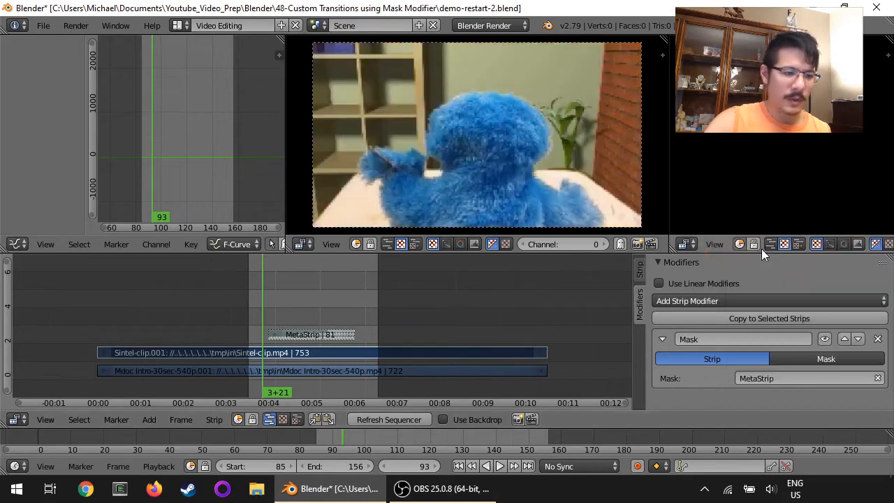
Step: Play back the masked transition between the two clips, and unmute the meta strip
left_click(499, 465)
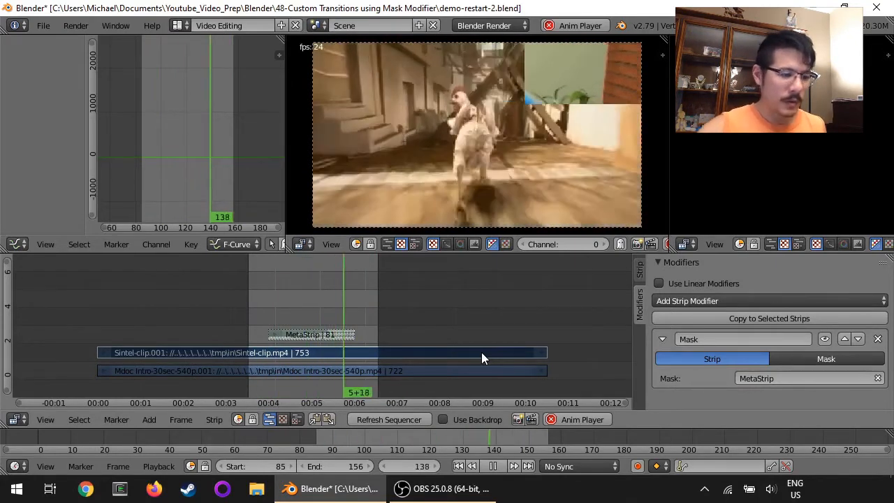
left_click(581, 421)
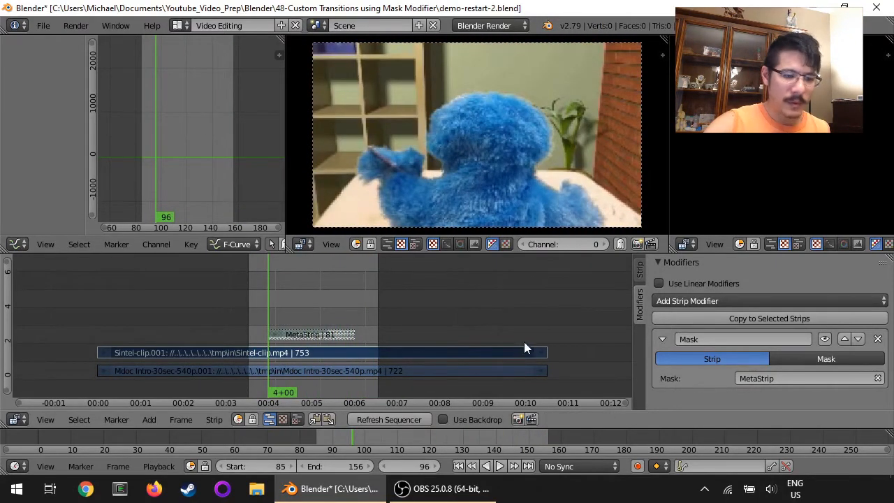
right_click(308, 337)
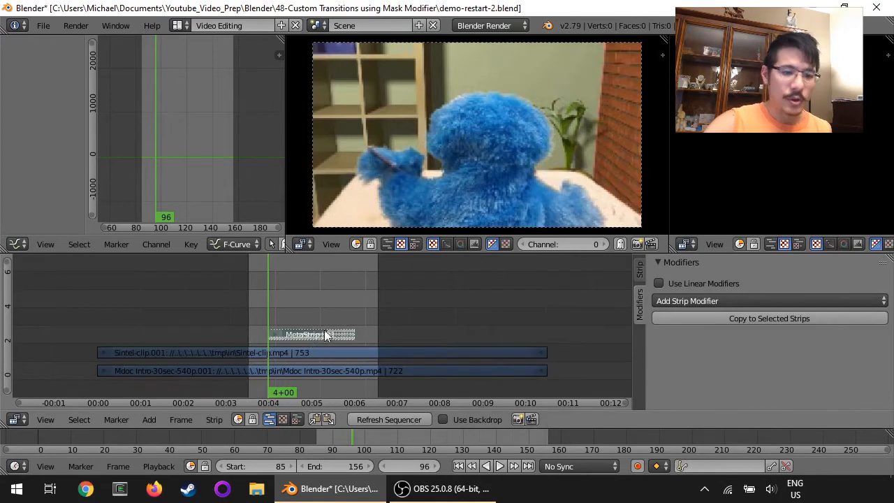
left_click(639, 274)
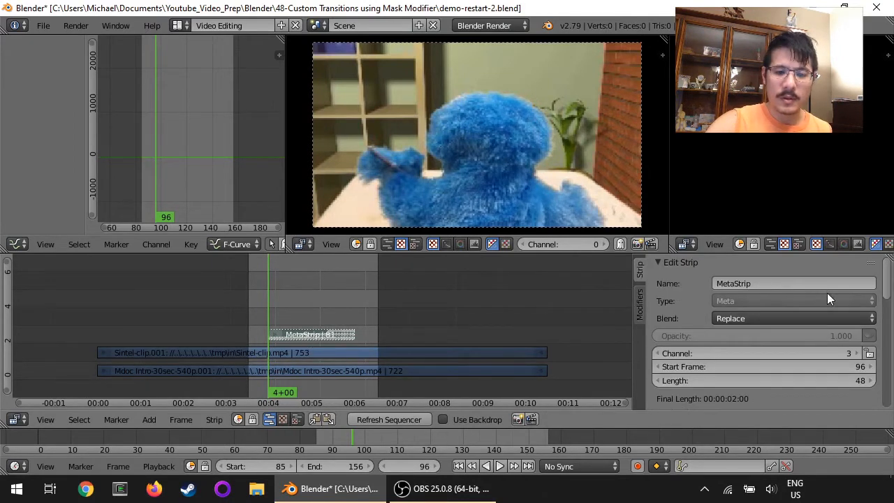
left_click(868, 336)
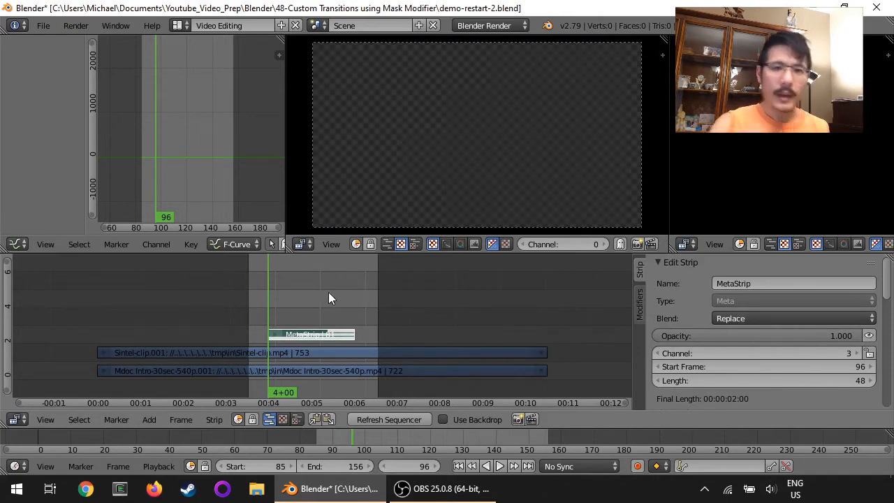
Step: Clear the preview range, set the scene's start frame to 96 and end frame to 143 to match the meta strip, and play it
left_click(355, 245)
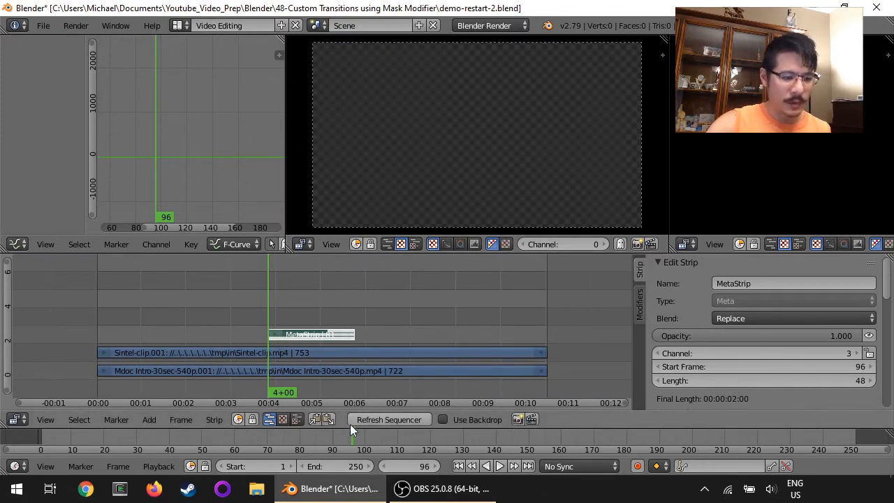
key("s")
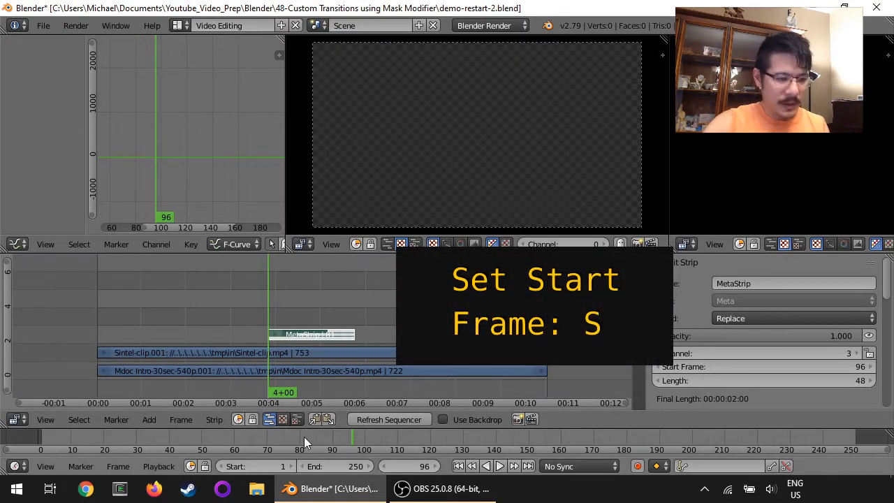
key("s")
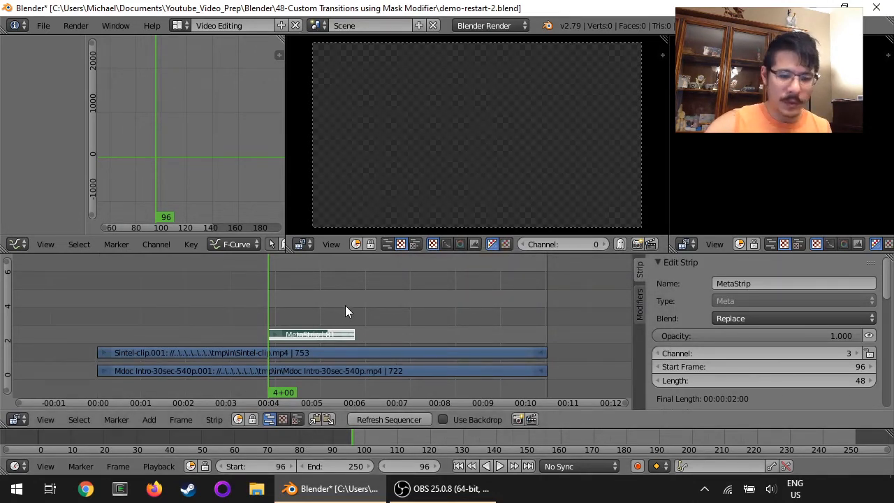
key("Page_Up")
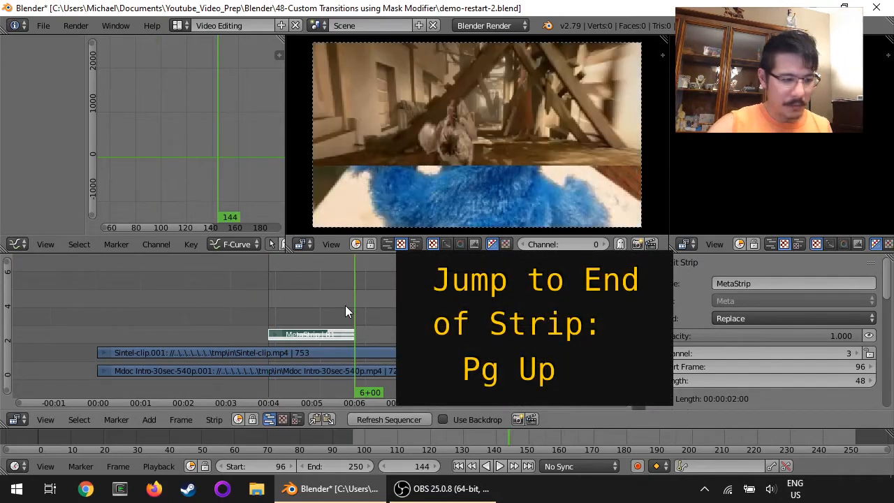
key("Left")
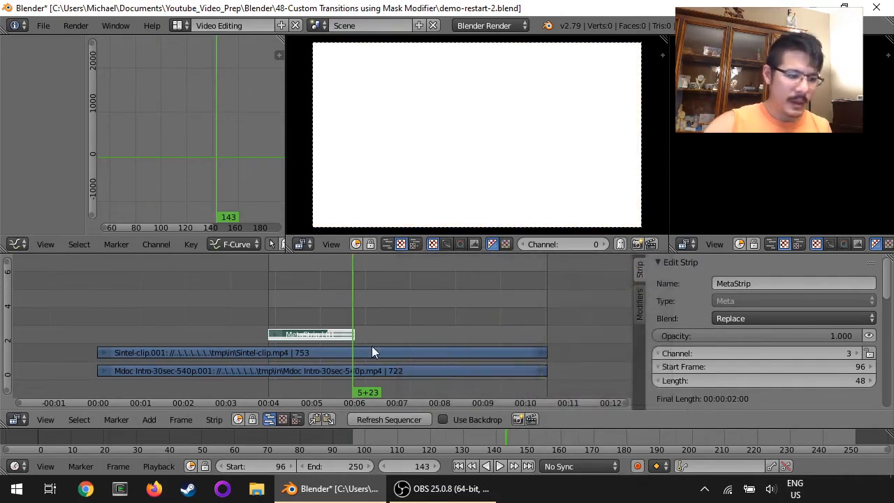
key("e")
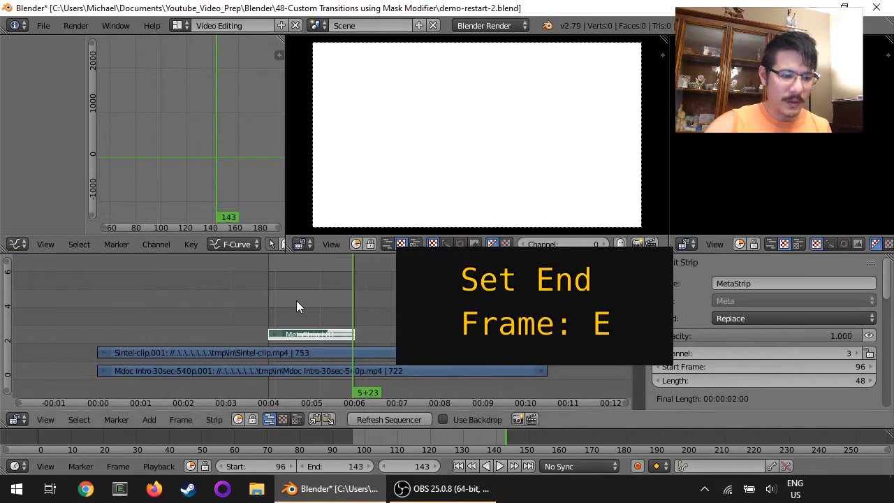
left_click(501, 466)
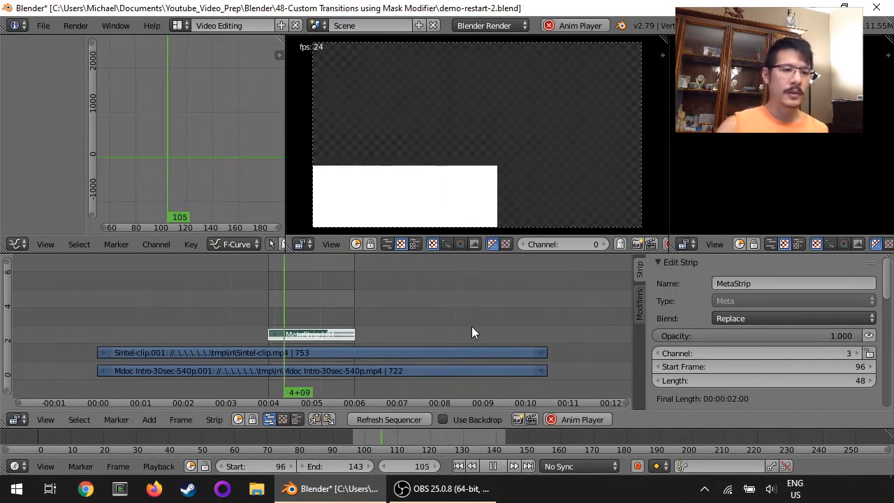
left_click(581, 419)
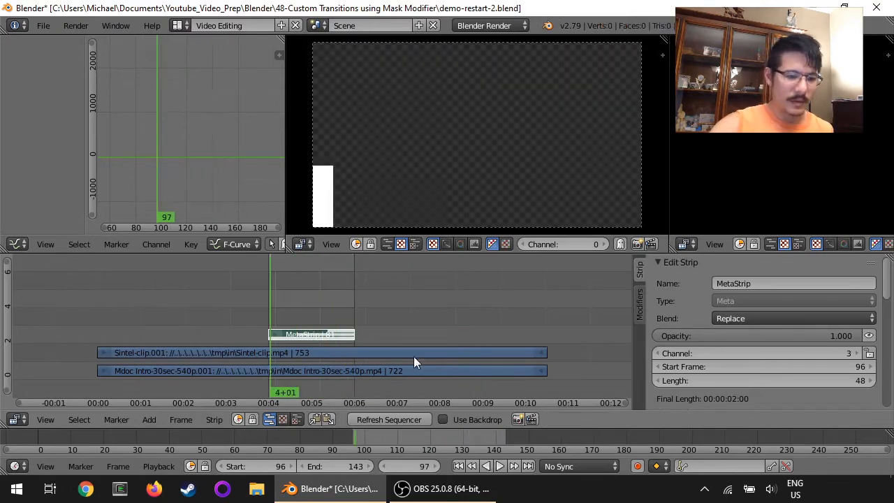
Step: Switch the graph editor area to the Properties editor and bring up the render Output settings
left_click(17, 244)
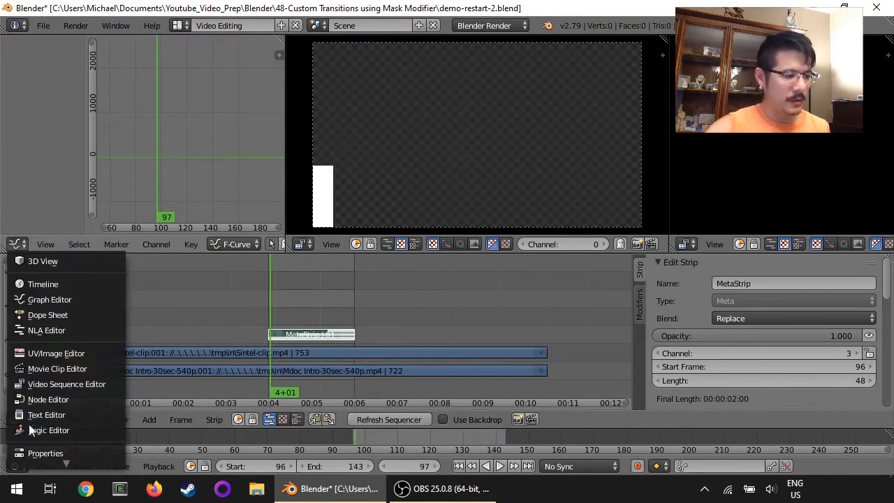
left_click(32, 453)
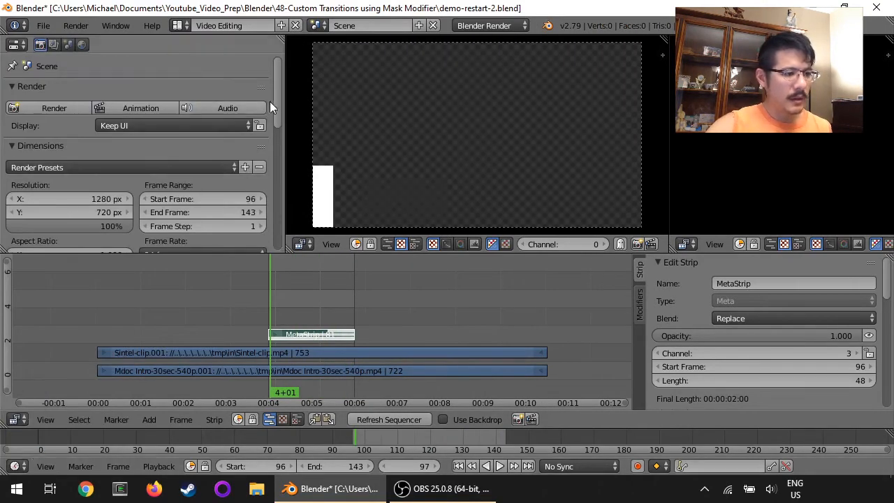
left_click_drag(277, 90, 271, 197)
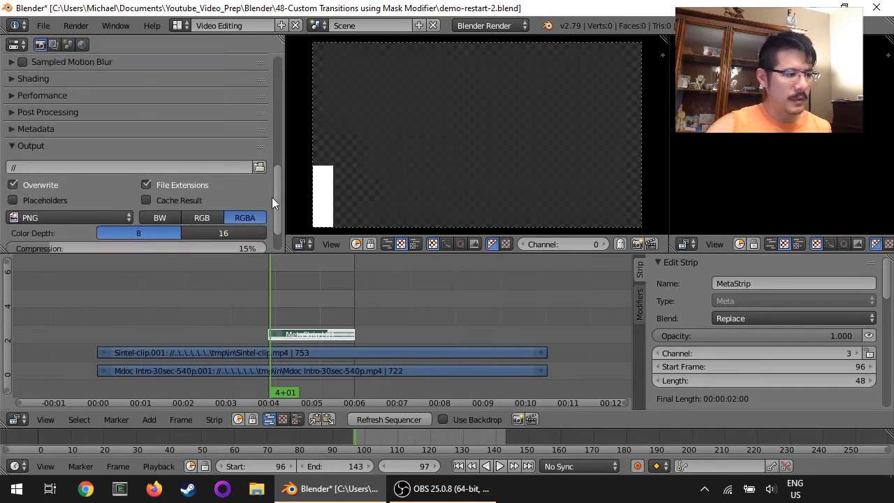
Step: Browse for the render output path and create a folder named newtransition in C:\tmp\in\transitions\
left_click(259, 167)
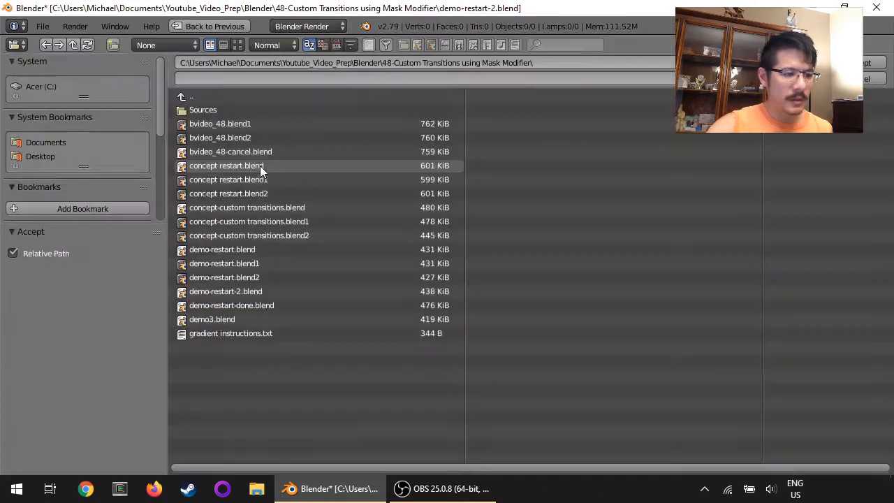
left_click(42, 86)
left_click(217, 431)
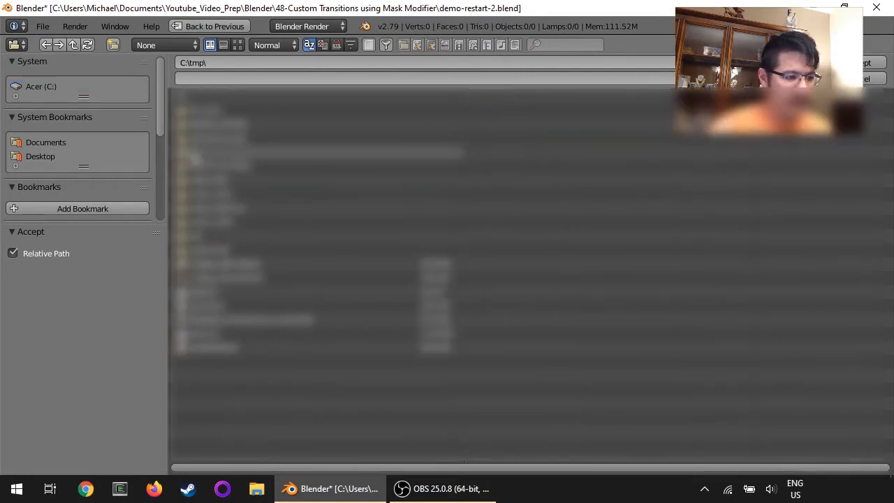
left_click(201, 153)
left_click(198, 165)
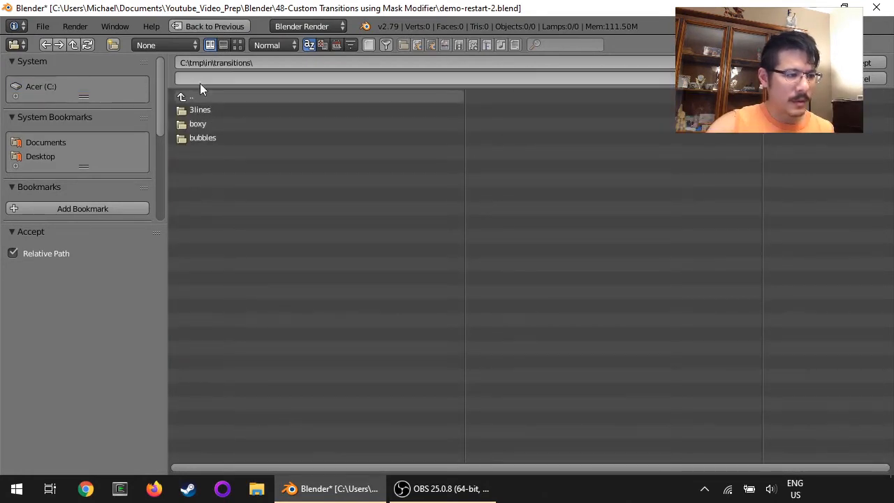
left_click(112, 45)
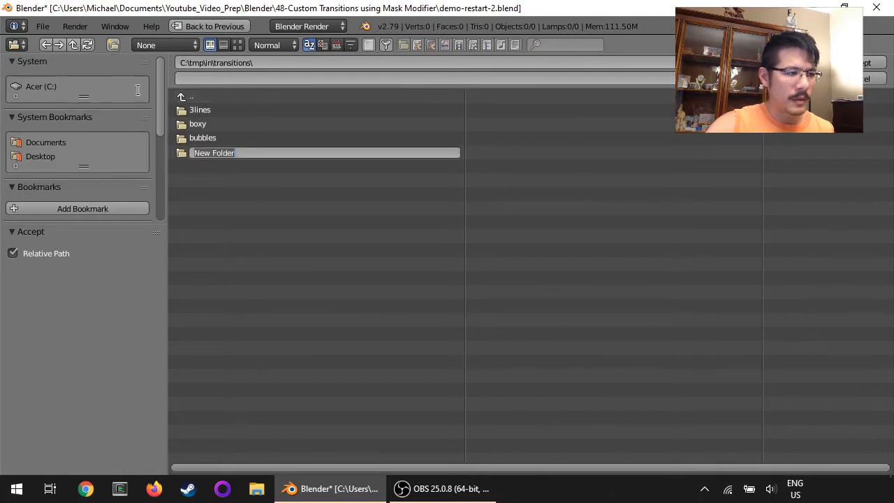
type("newtransition")
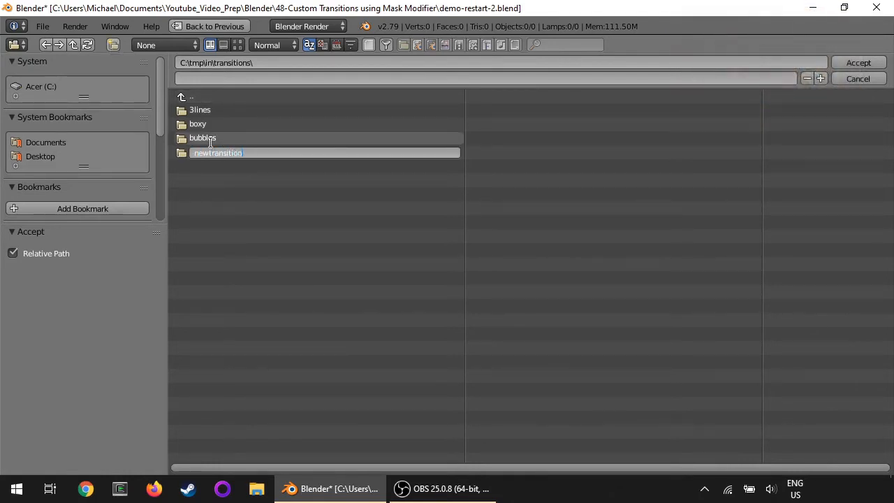
key("Return")
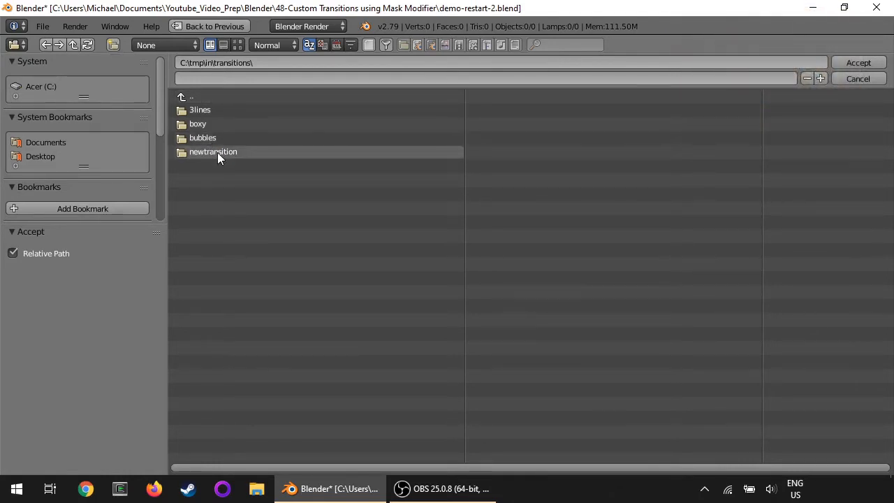
Step: Set the newtransition folder as the render output path and render the animation
left_click(217, 152)
left_click(859, 63)
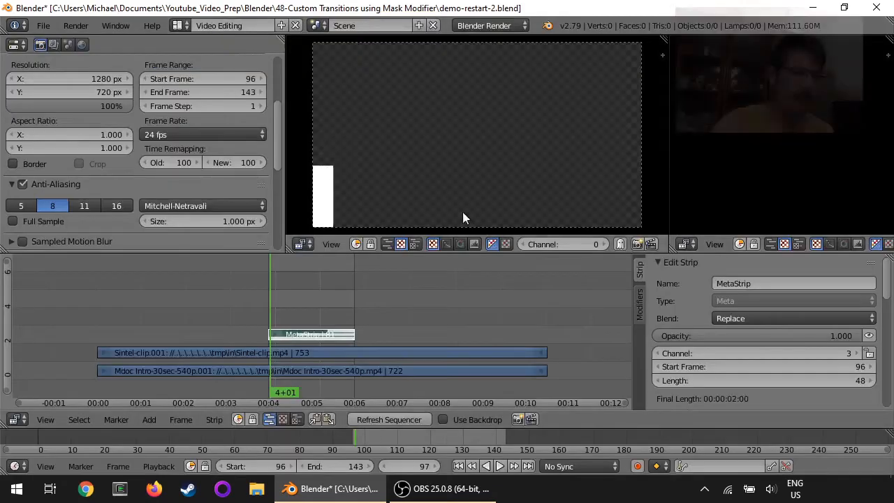
left_click_drag(275, 134, 268, 84)
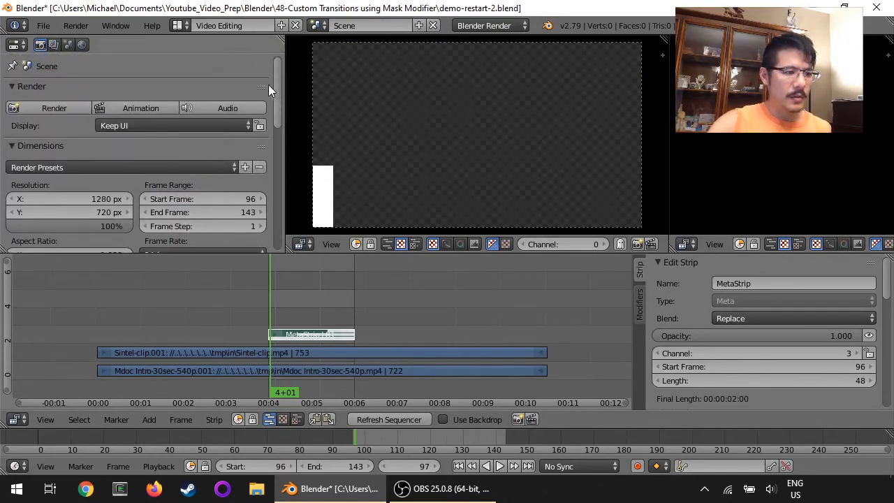
left_click(140, 108)
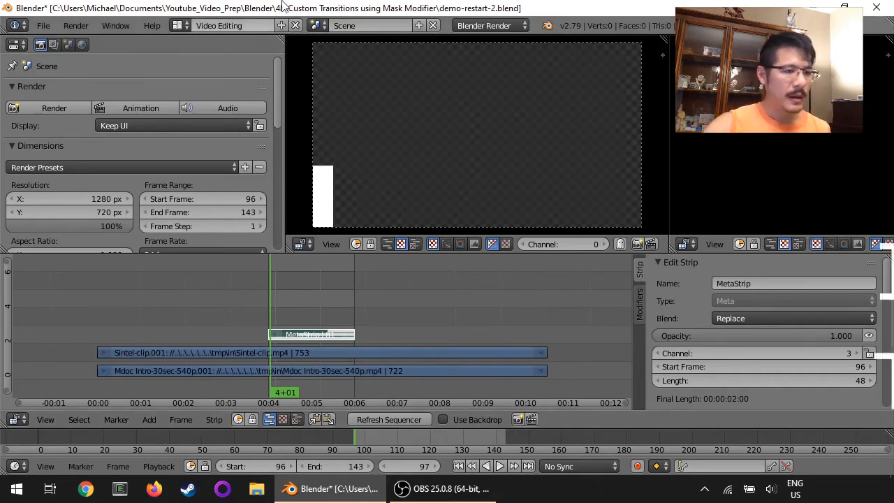
Step: Switch to the "Wipe, built-in" scene, move the playhead to the start of the Sintel-clip strip, and clear the preview range
left_click(318, 25)
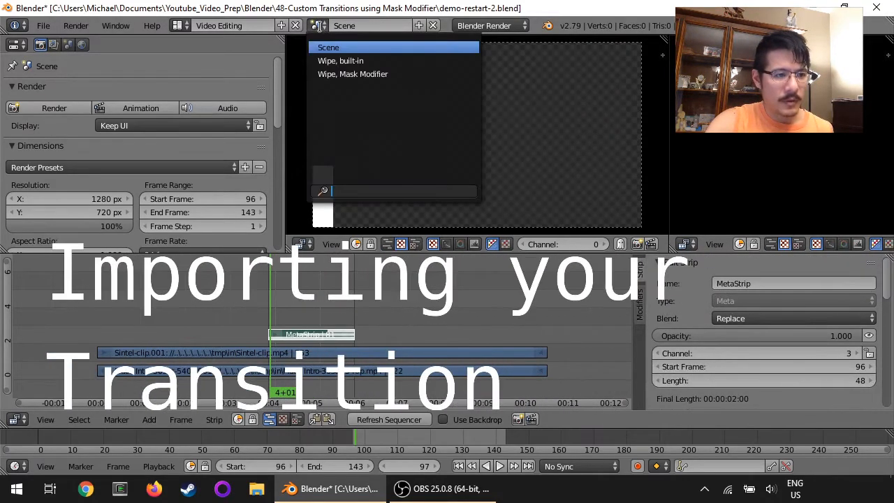
left_click(341, 60)
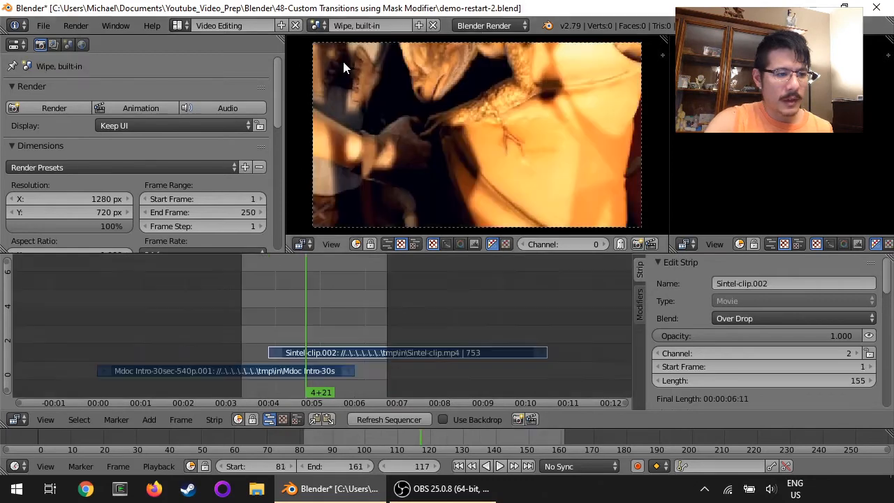
left_click(307, 370)
left_click(313, 360, "shift")
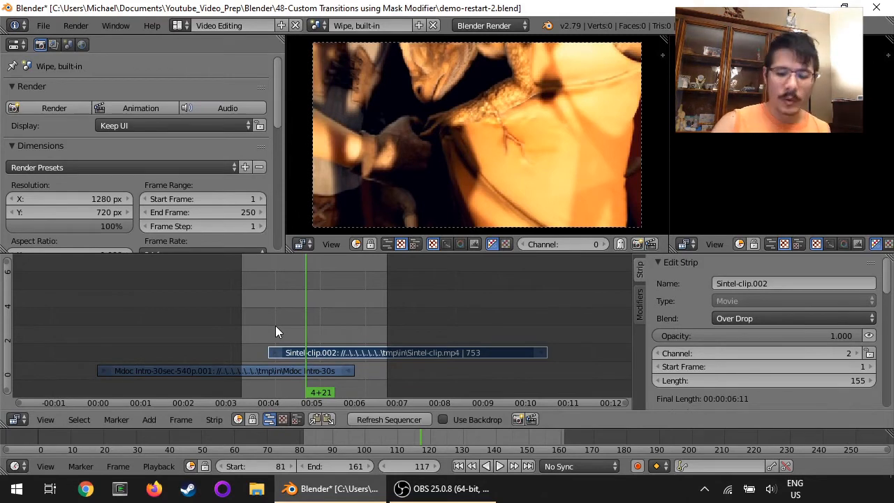
key("Page_Down")
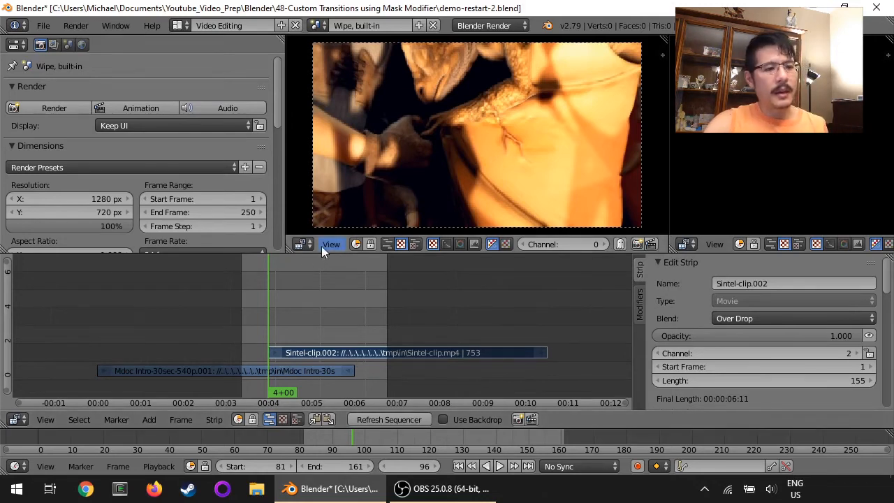
key("alt+p")
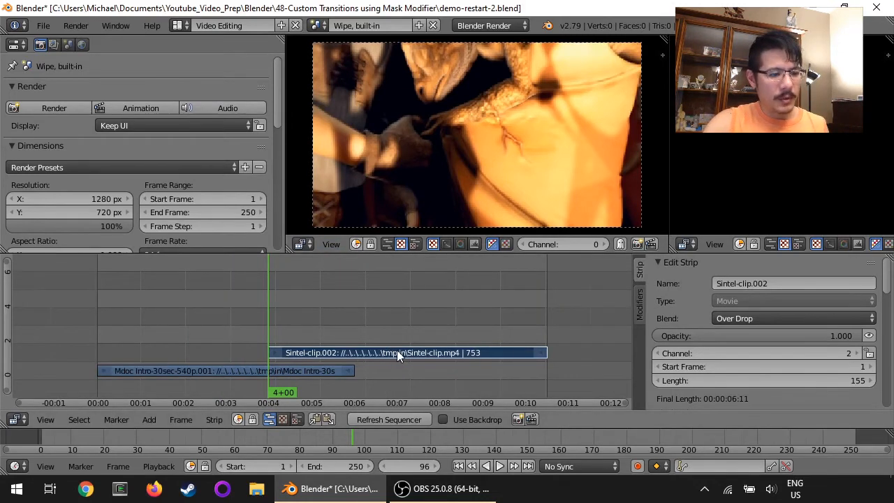
Step: Slide the Sintel-clip strip earlier to start frame -51 and scrub through its overlap with the Mdoc Intro strip
key("g")
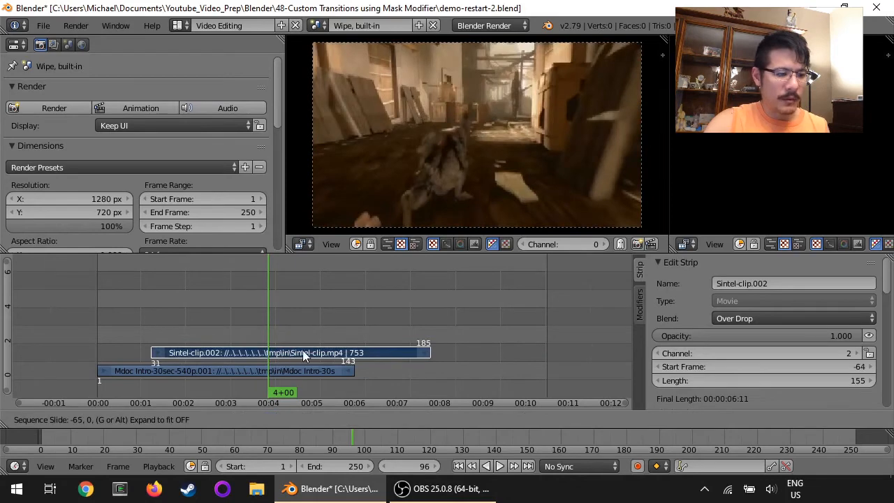
left_click(326, 349)
left_click_drag(269, 315, 317, 318)
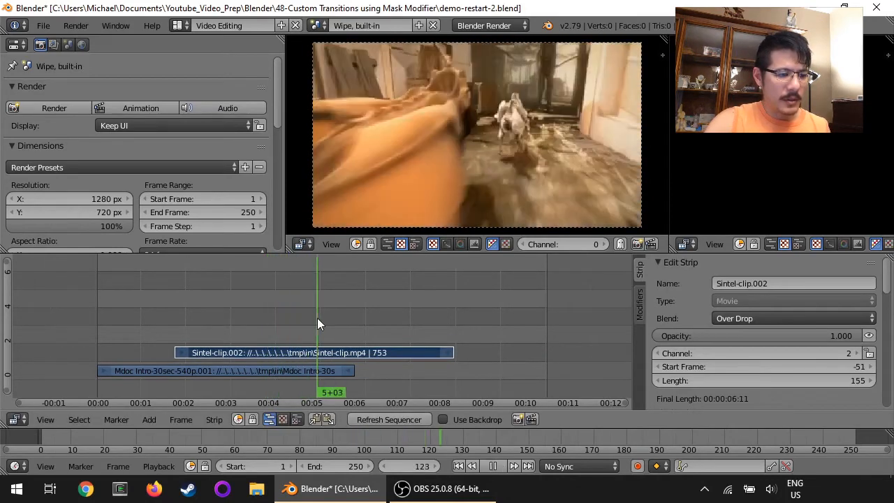
Step: Add all the images in C:\tmp\in\transitions\newtransition\ as one image strip starting at frame 81
left_click(242, 322)
key("alt+a")
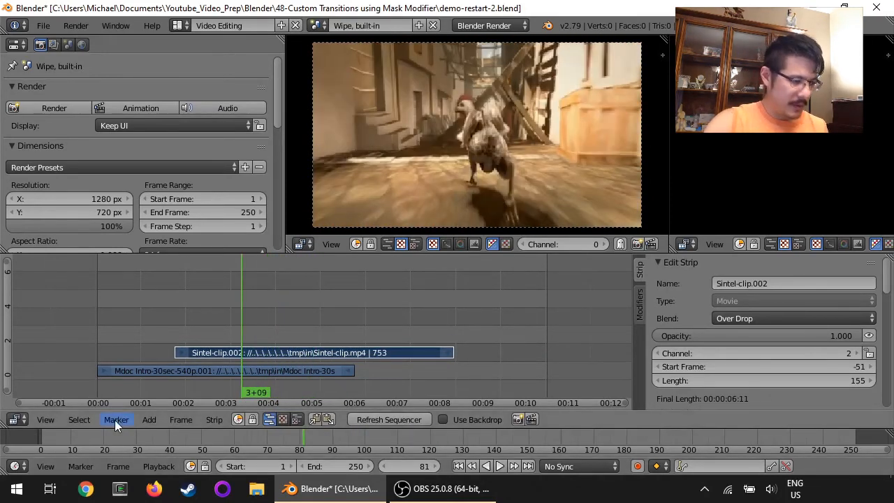
left_click(144, 418)
mouse_move(151, 403)
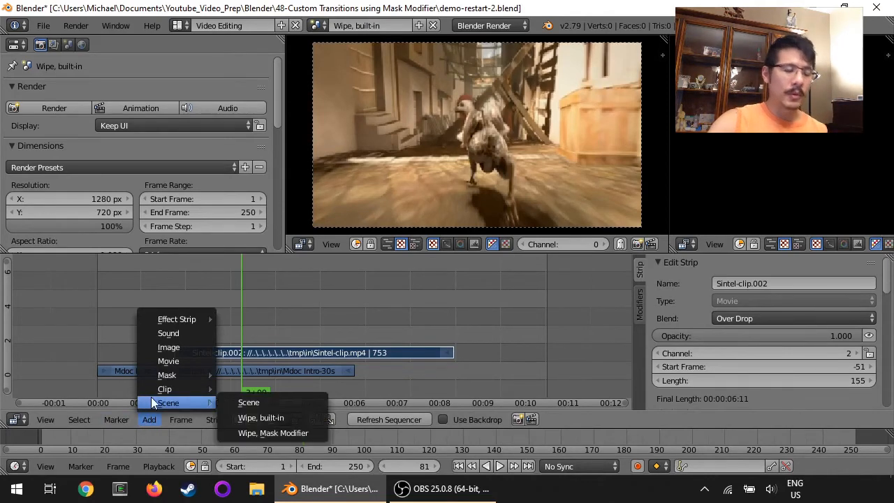
left_click(174, 348)
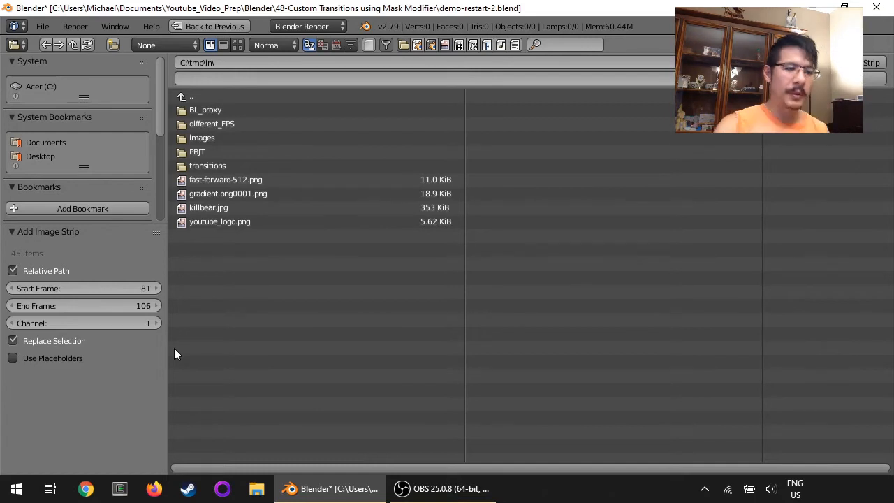
left_click(247, 165)
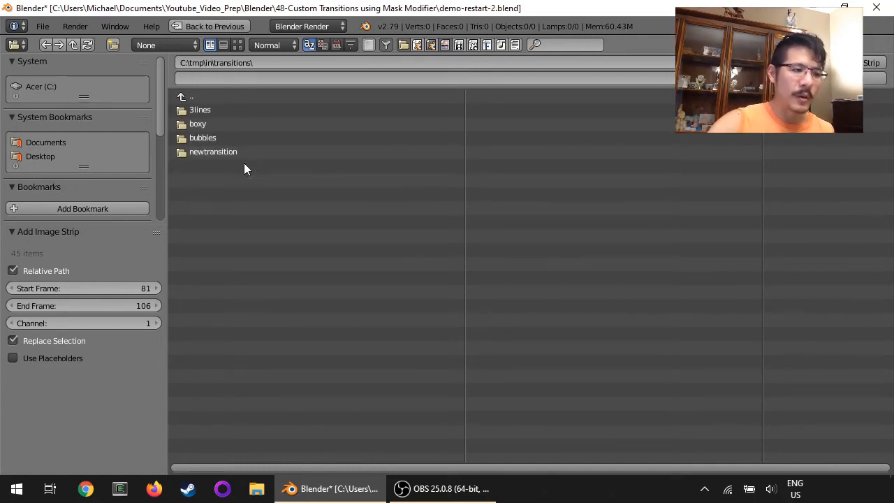
left_click(207, 154)
key("a")
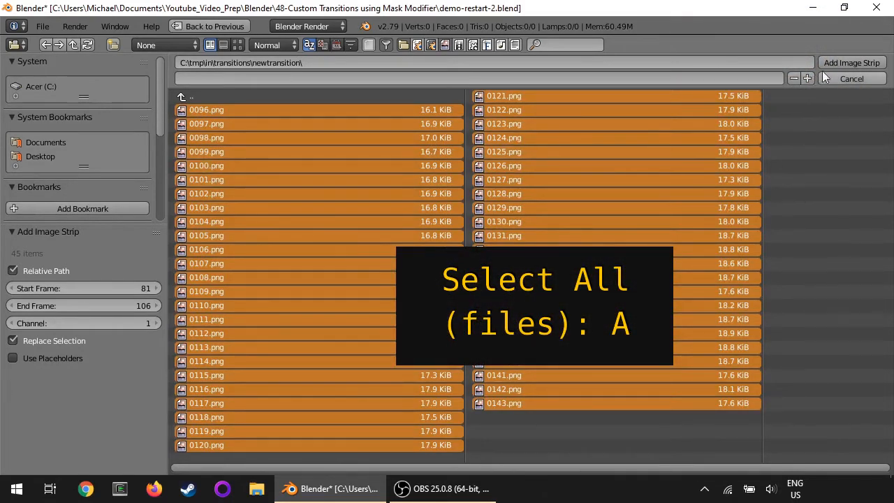
left_click(857, 63)
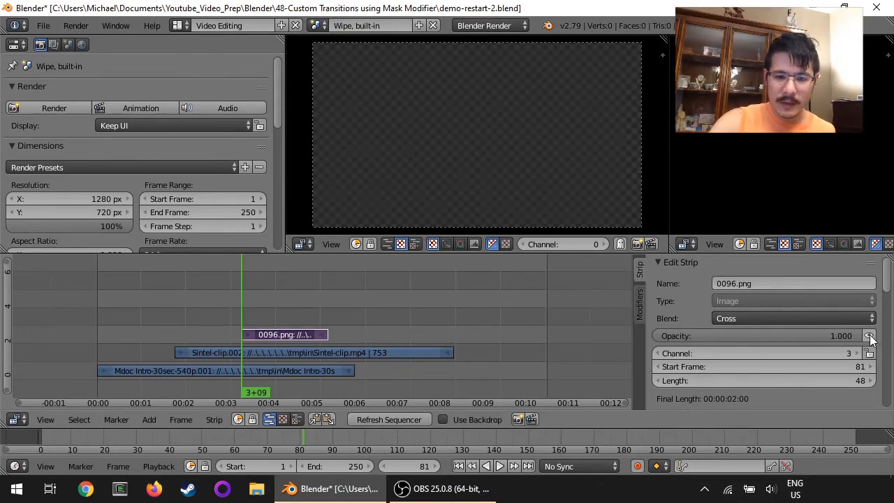
Step: Mute the image strip and add a Mask modifier to the Sintel-clip strip that uses 0096.png as its mask strip
key("h")
right_click(278, 352)
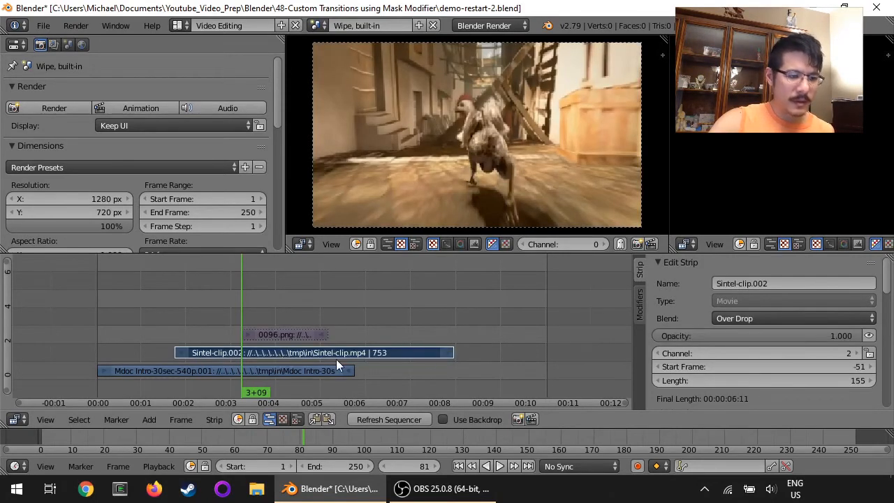
left_click(638, 306)
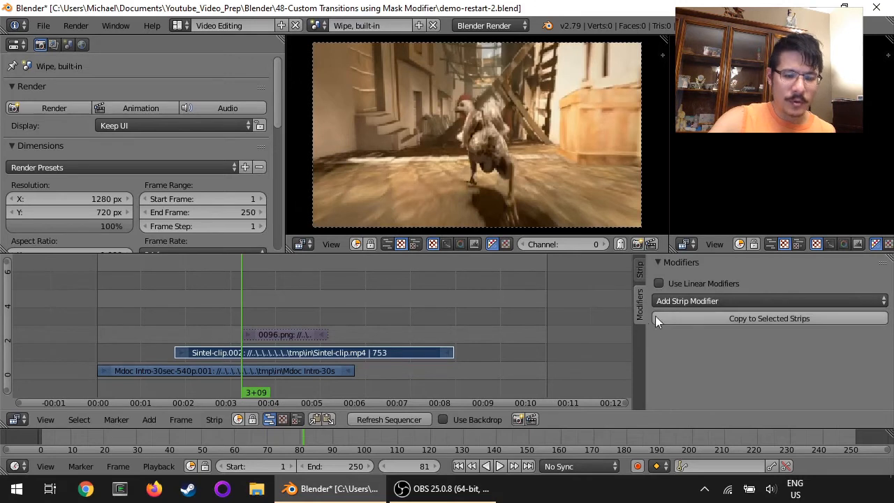
left_click(736, 300)
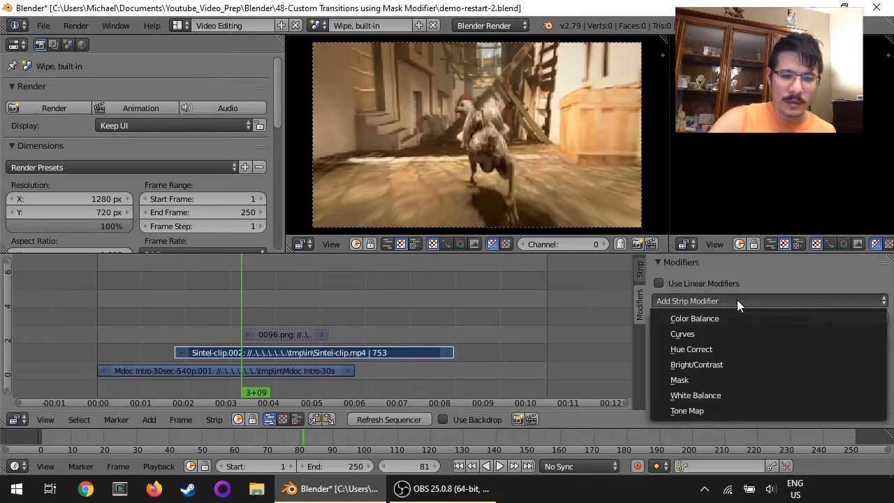
left_click(715, 379)
left_click(791, 378)
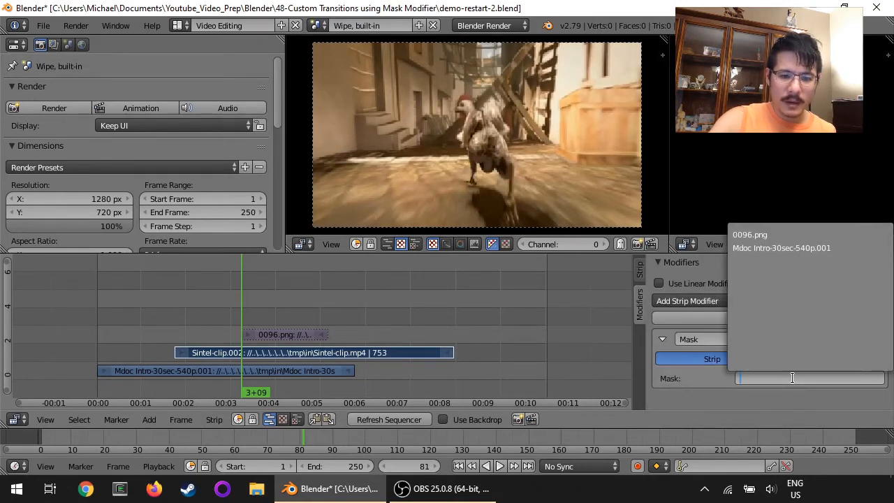
left_click(761, 236)
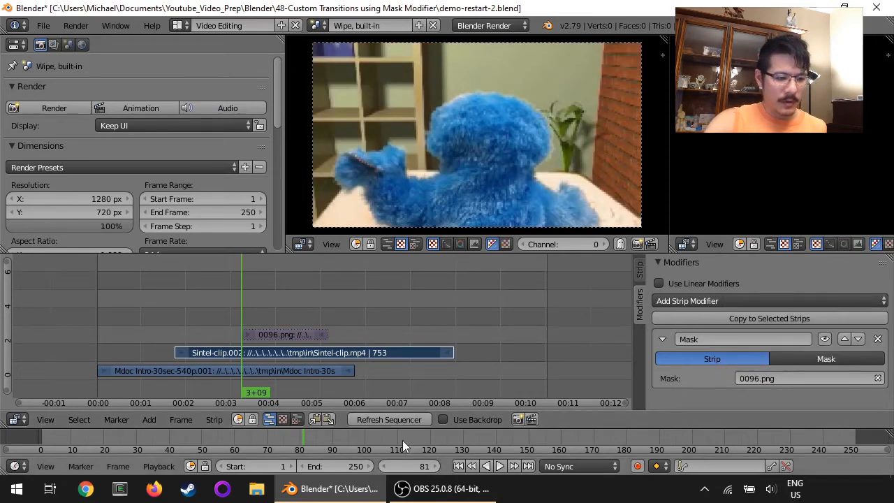
Step: Play back the transition made with the imported mask, and delete the 0096.png image strip
left_click(499, 466)
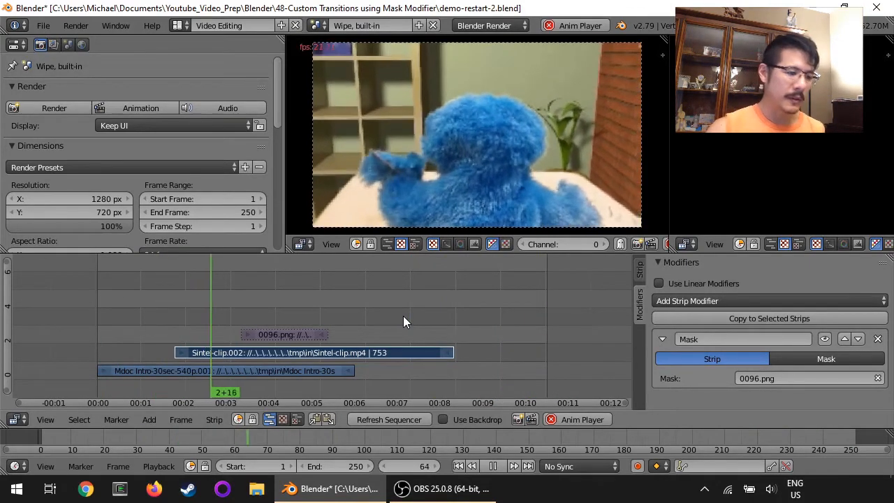
left_click(581, 419)
left_click(282, 333)
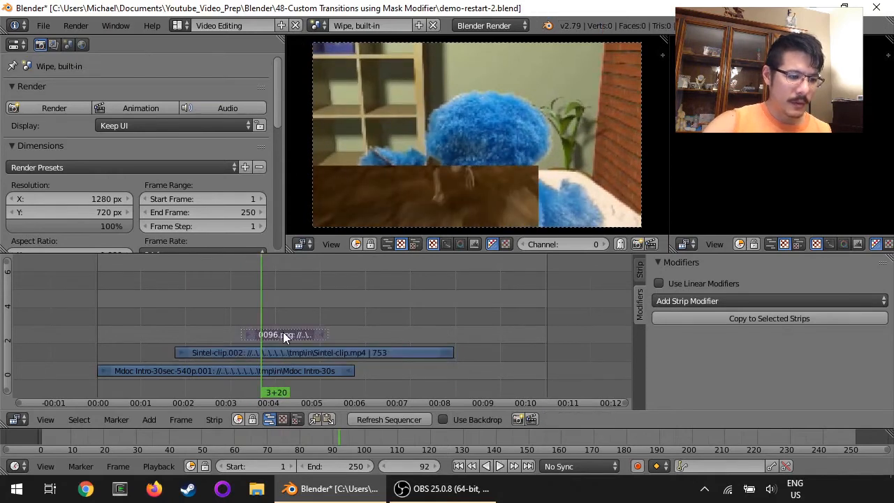
key("Page_Down")
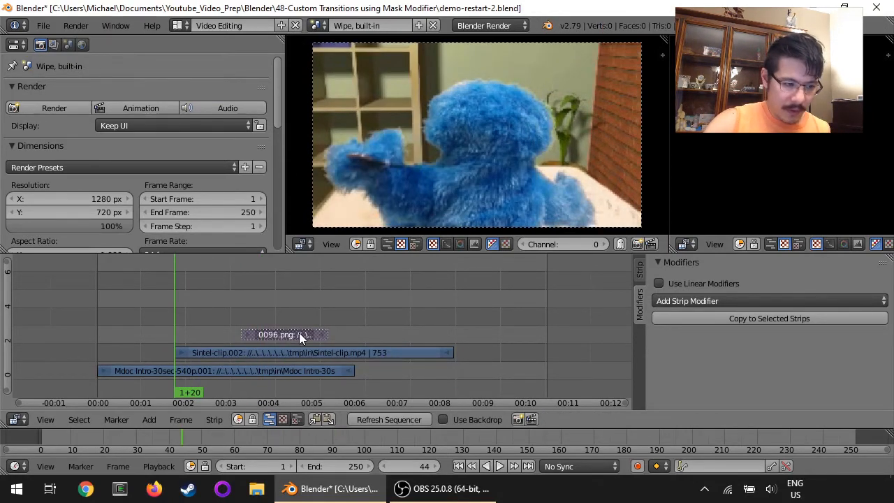
key("x")
left_click(293, 334)
Step: Add all the images in C:\tmp\in\transitions\bubbles\ as one image strip starting at frame 75
left_click(231, 324)
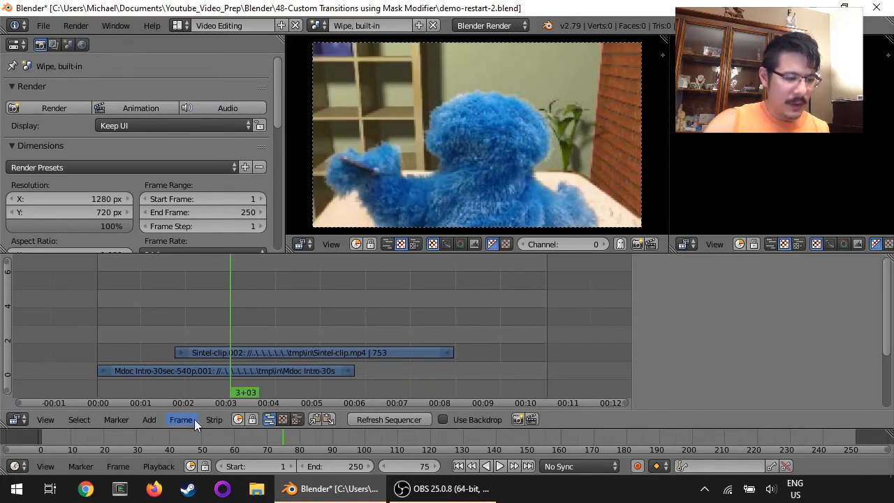
left_click(153, 421)
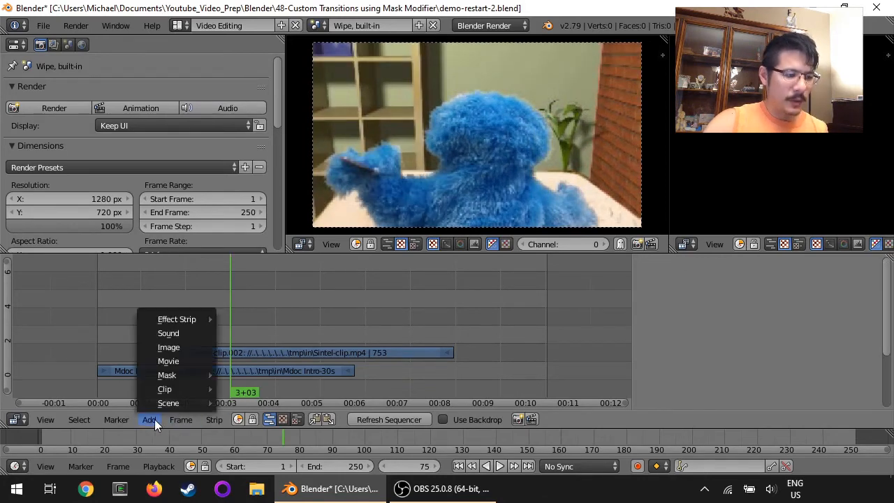
left_click(171, 347)
left_click(226, 96)
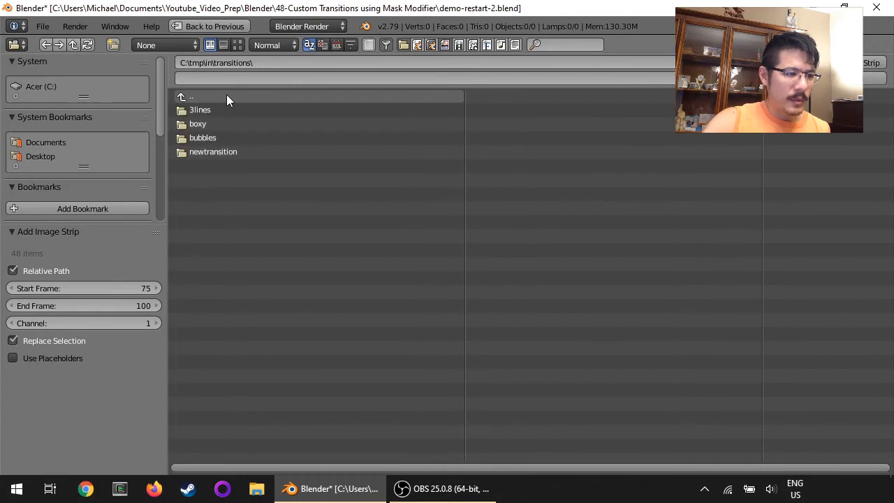
left_click(202, 138)
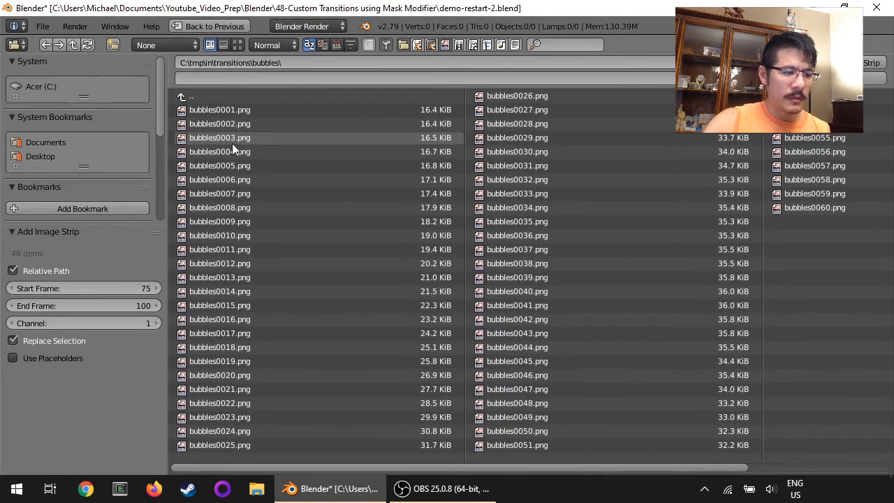
key("a")
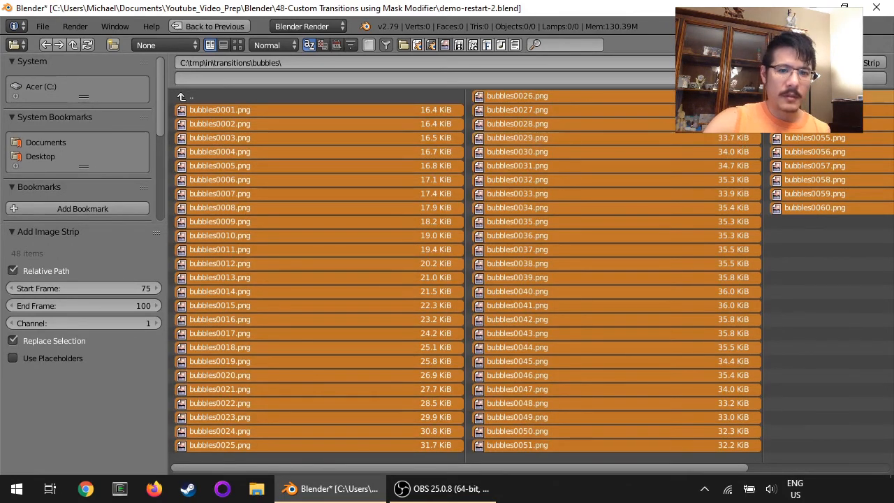
key("Return")
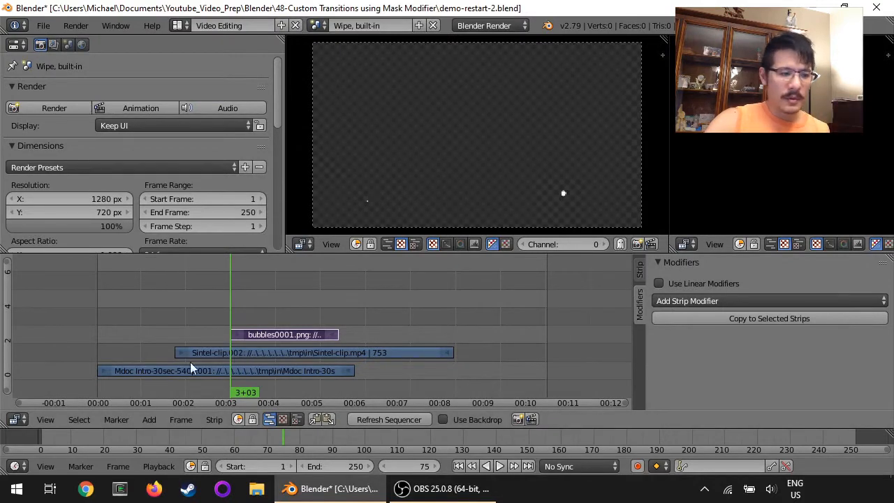
Step: Play back and scrub through the bubbles image strip, and mute it
key("alt+a")
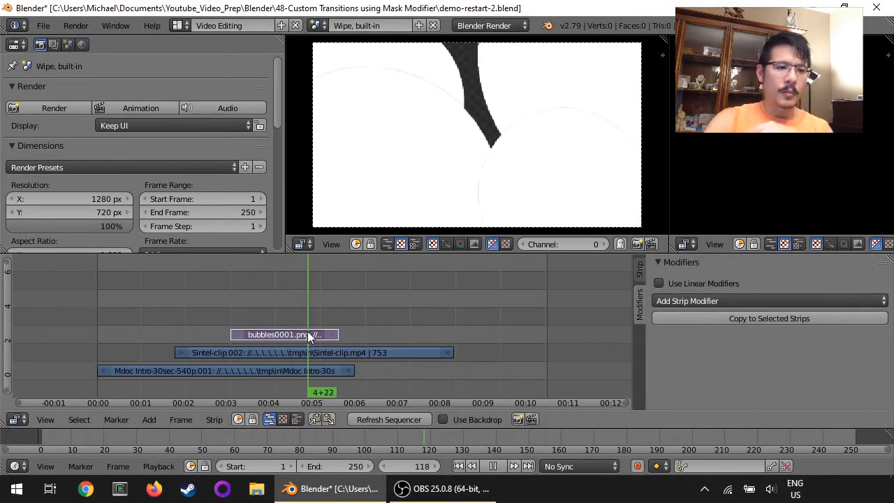
left_click_drag(335, 335, 246, 329)
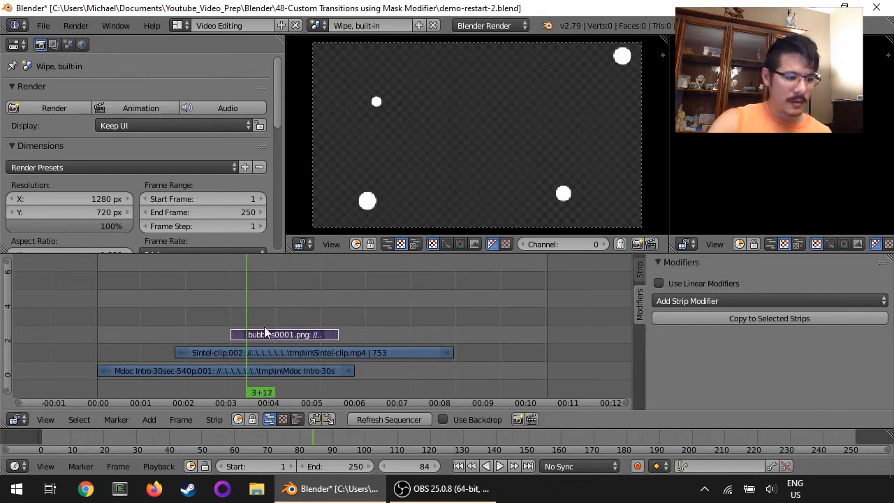
left_click(639, 272)
left_click(869, 335)
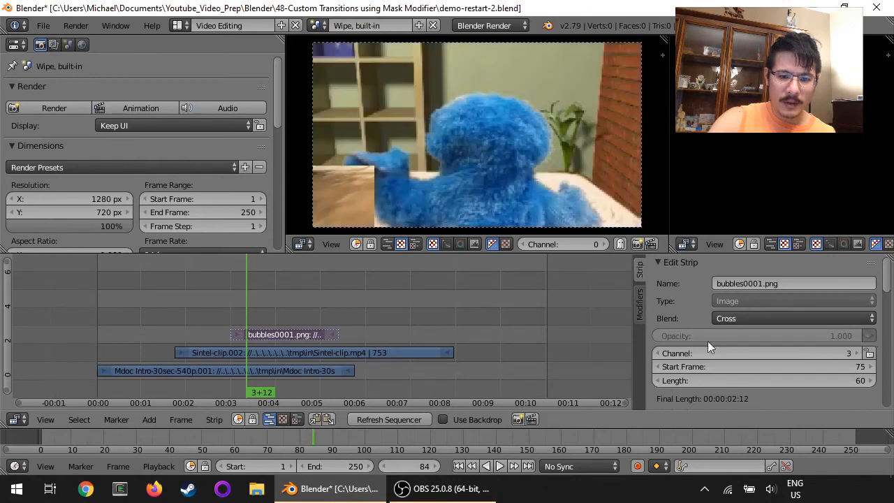
Step: Set bubbles0001.png as the mask strip in the Sintel-clip strip's Mask modifier
right_click(283, 353)
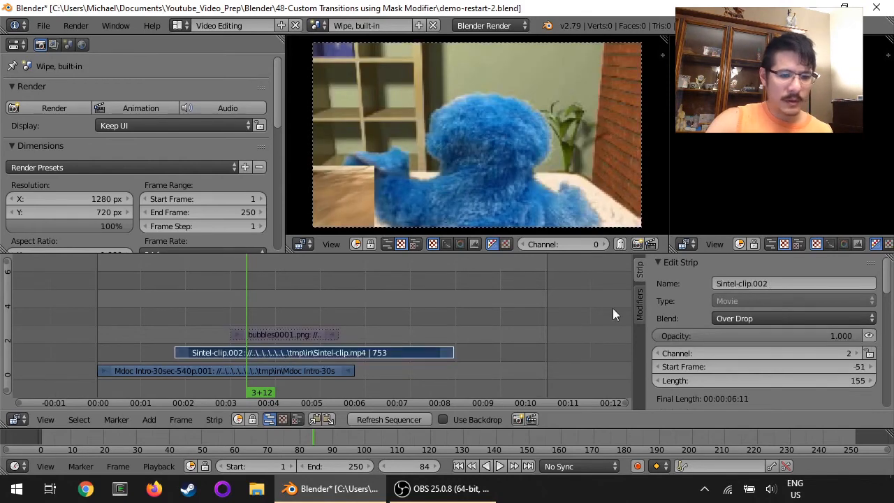
left_click(638, 305)
left_click(800, 377)
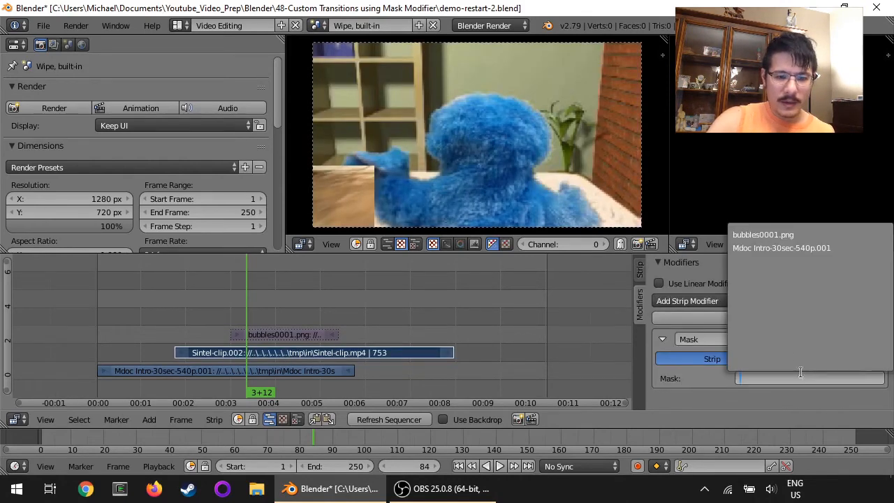
key("Return")
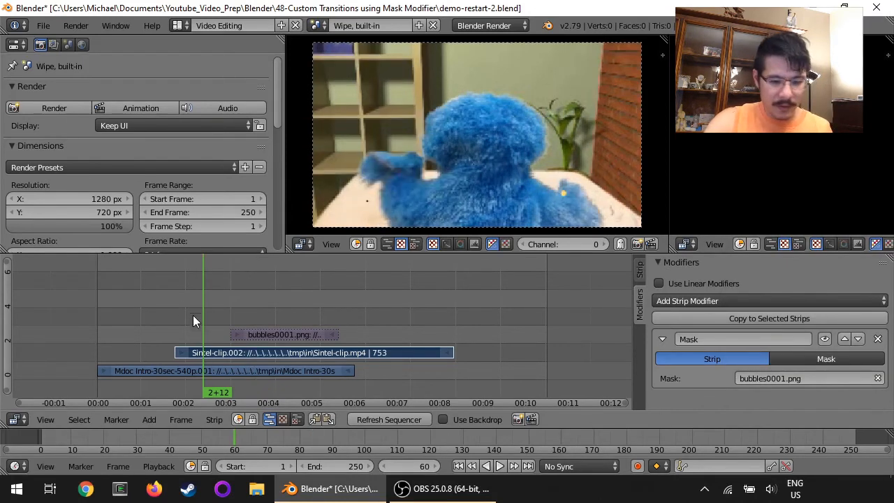
Step: Set a preview range from frame 63 to 146 around the bubbles transition and play it back
key("b")
left_click_drag(209, 298, 359, 387)
left_click(496, 466)
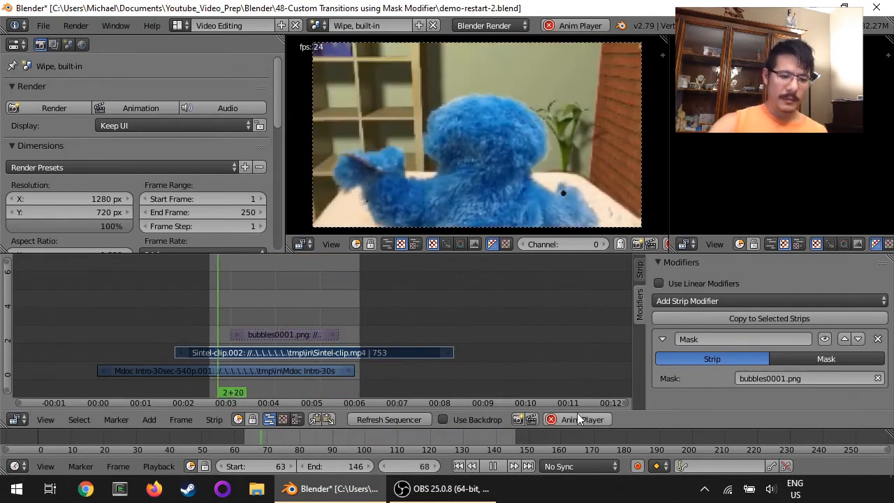
key("alt+a")
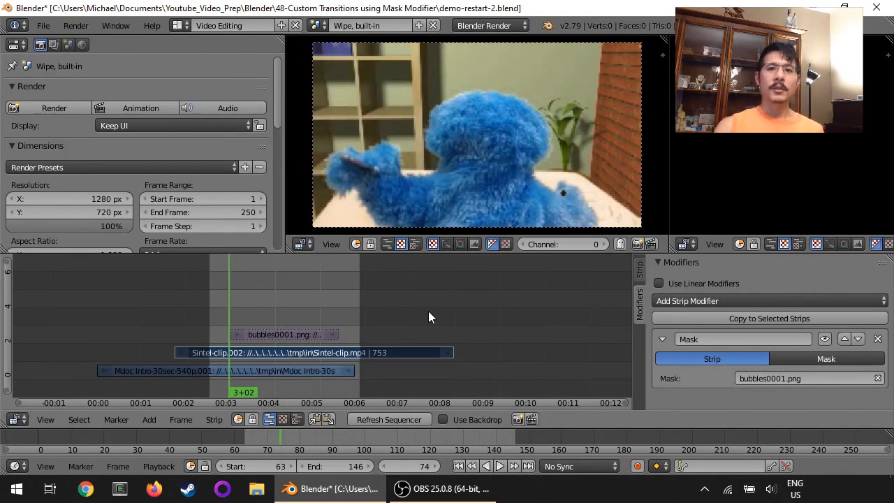